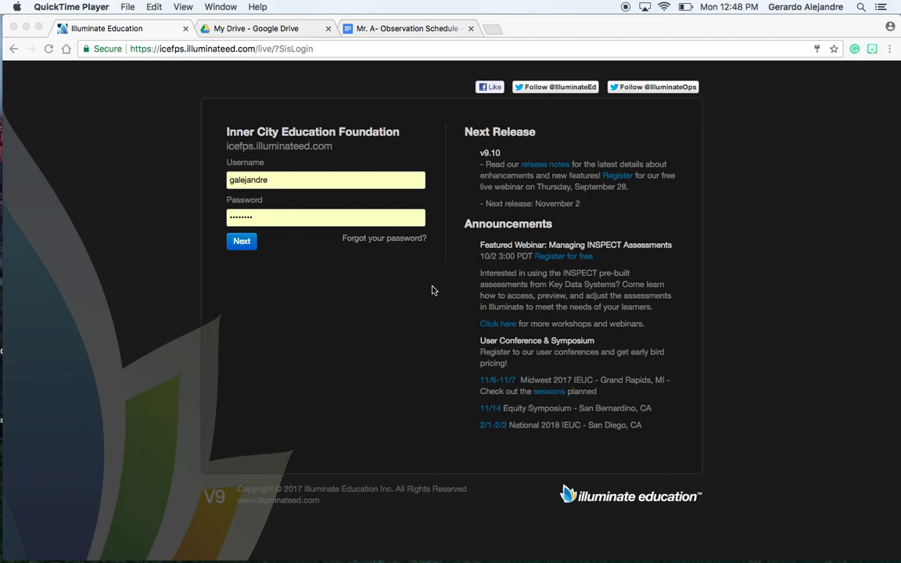
# Log in with the prefilled credentials and create a new Manual/Hybrid Assessment with 15 questions
pyautogui.click(243, 244)
pyautogui.click(242, 244)
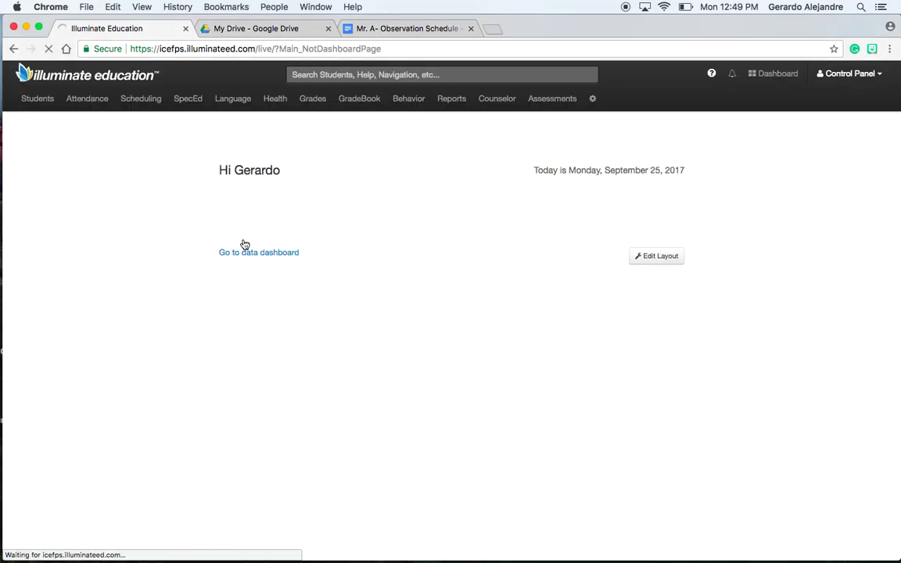
pyautogui.click(557, 102)
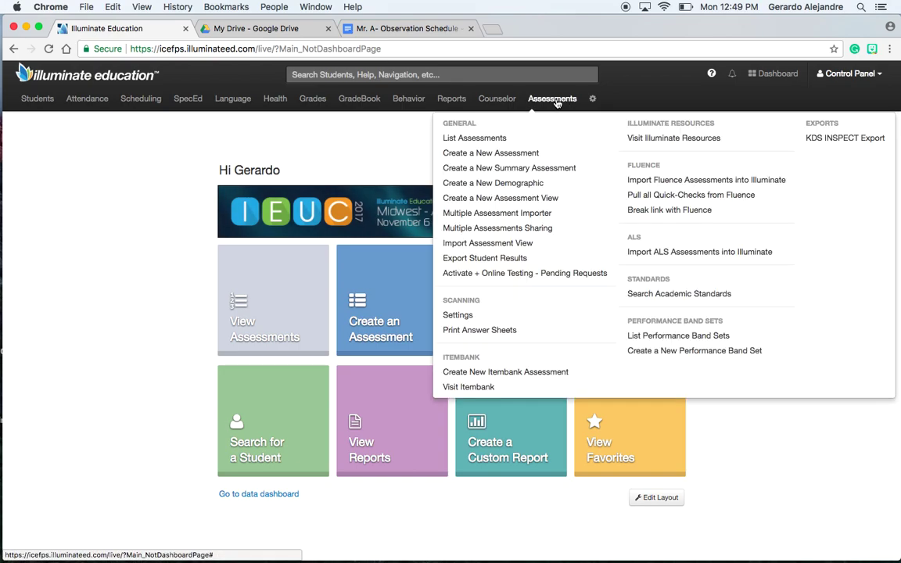
pyautogui.click(495, 156)
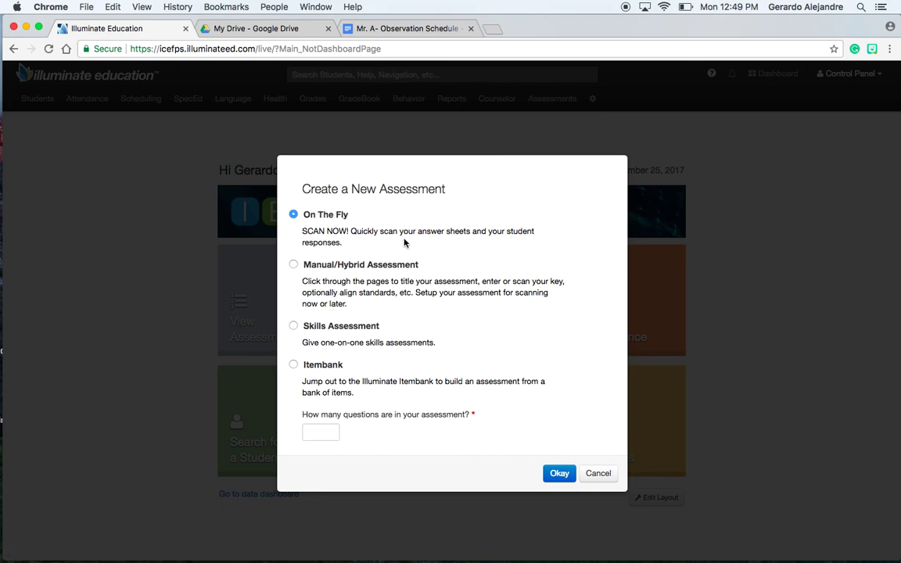
pyautogui.click(294, 266)
pyautogui.click(326, 430)
pyautogui.write('15')
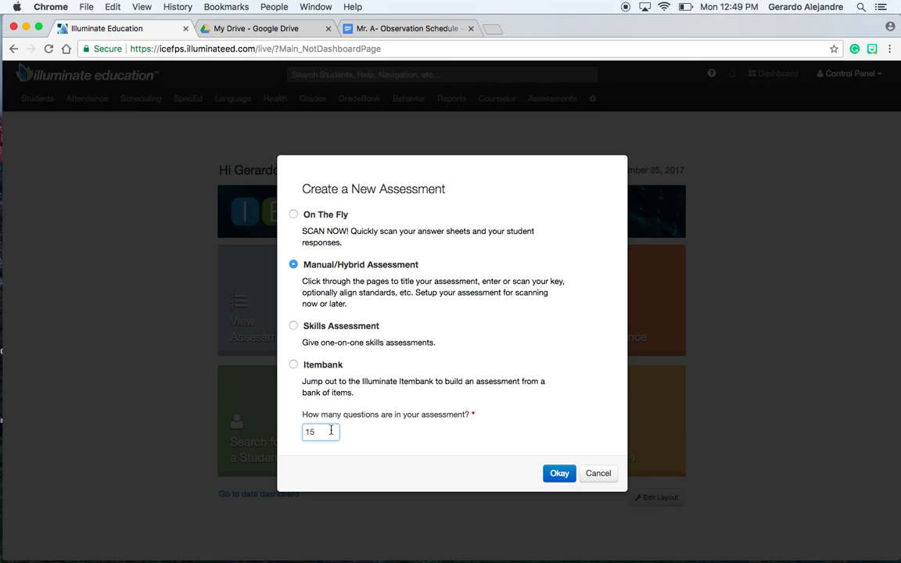
pyautogui.click(553, 474)
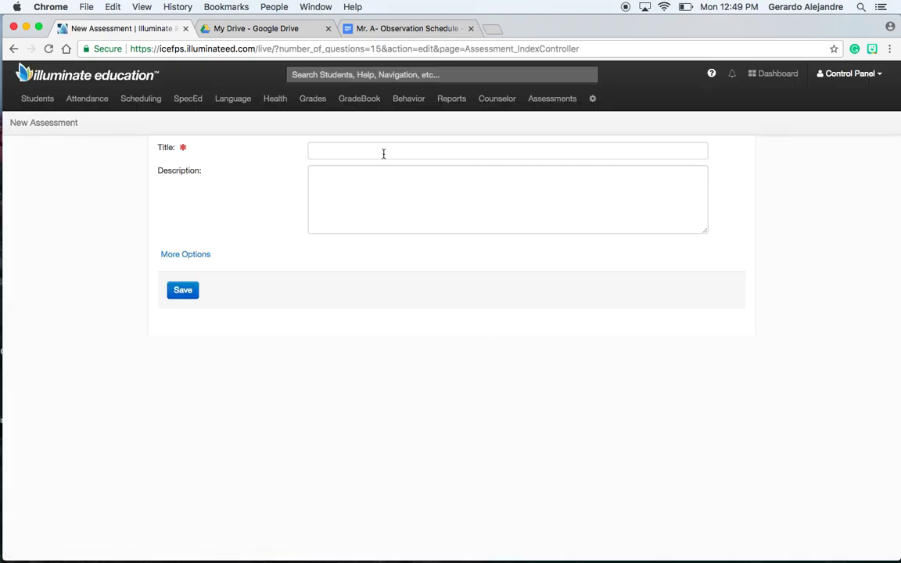
# Title the assessment "Sample Sheet", set its subject to Mathematics and grade level to 3, and save it
pyautogui.click(377, 152)
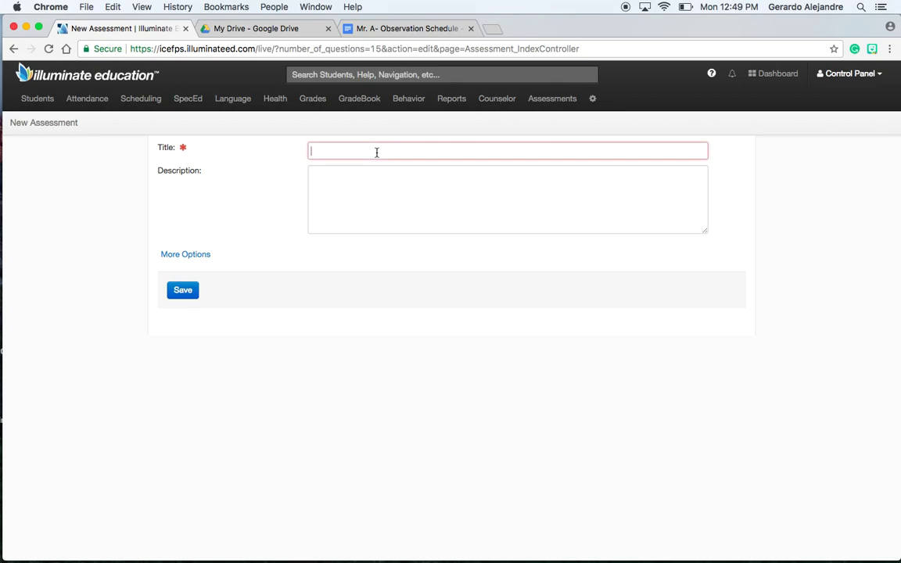
pyautogui.write('Sample Sheet')
pyautogui.click(192, 259)
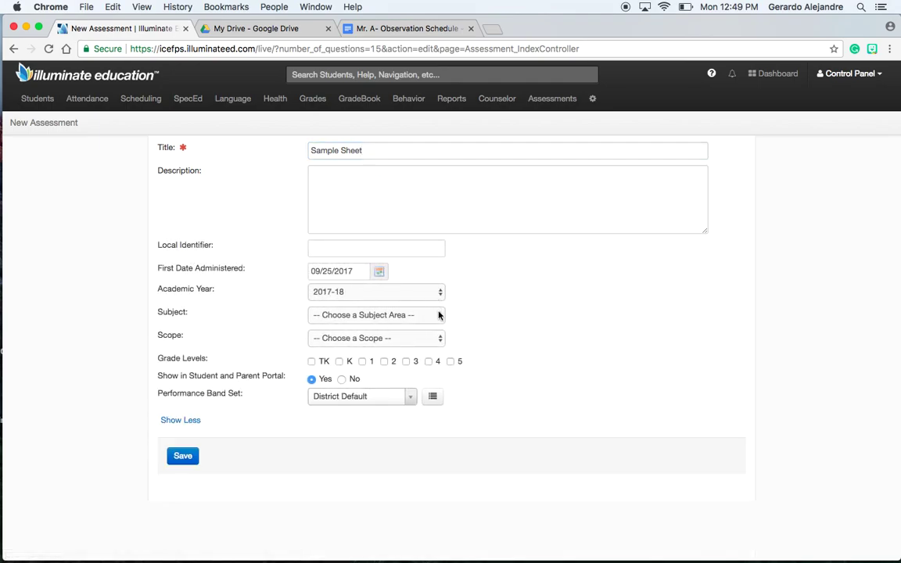
pyautogui.click(437, 315)
pyautogui.click(374, 337)
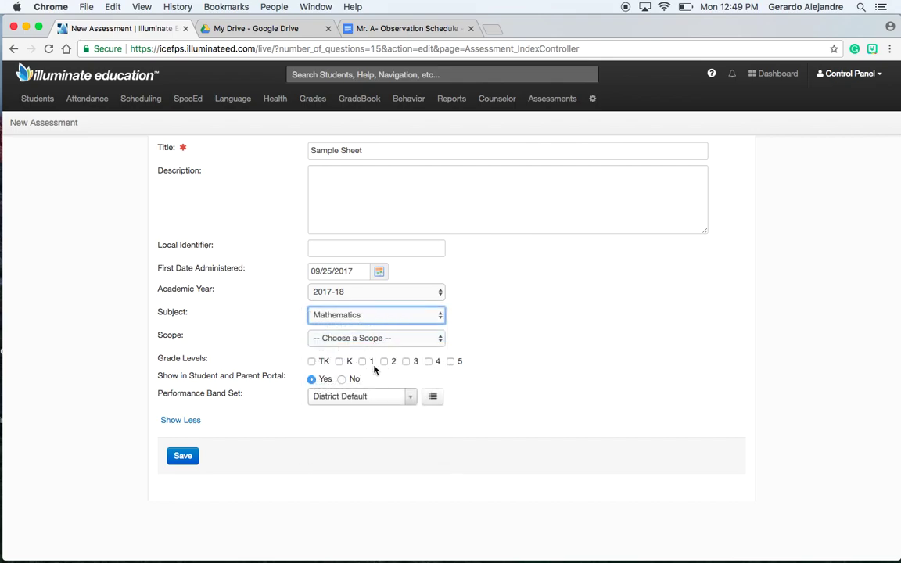
pyautogui.click(406, 362)
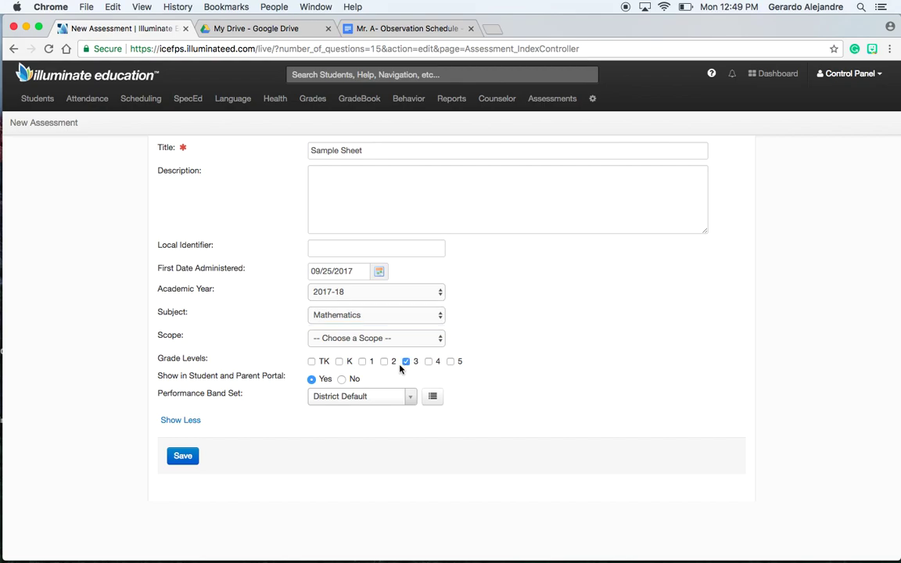
pyautogui.scroll(-1, 535, 368)
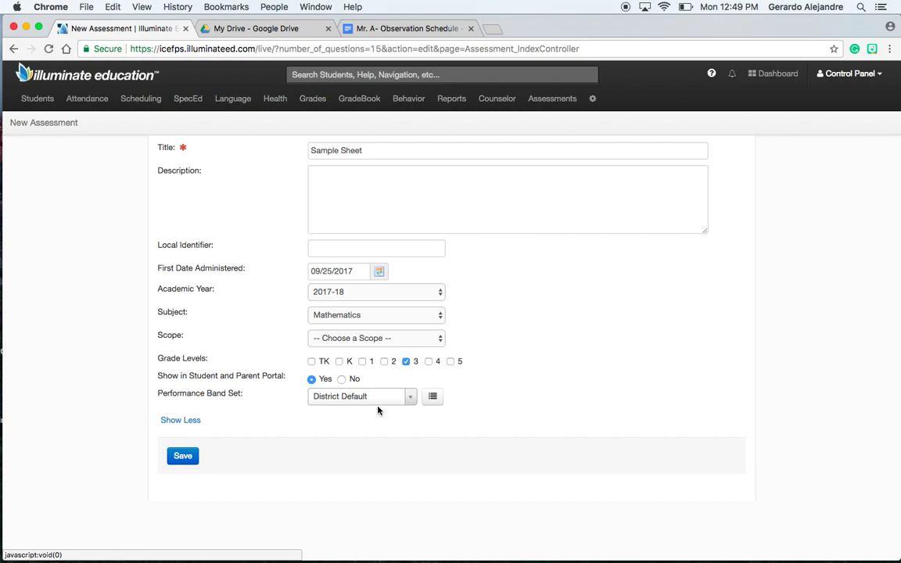
pyautogui.click(185, 457)
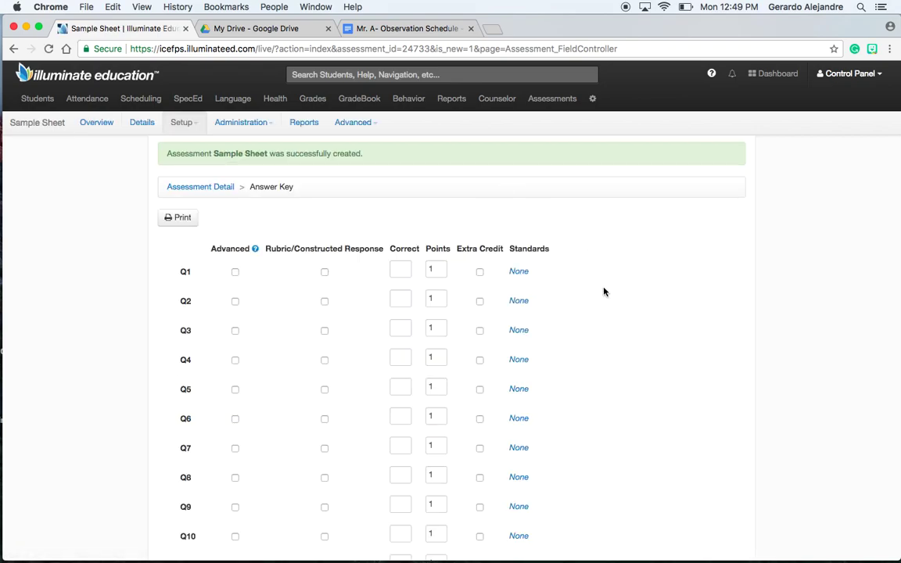
# Open the standards linking from Q1 of the answer key and search for Mathematics (2010) standards for Grade 3
pyautogui.scroll(-3, 603, 291)
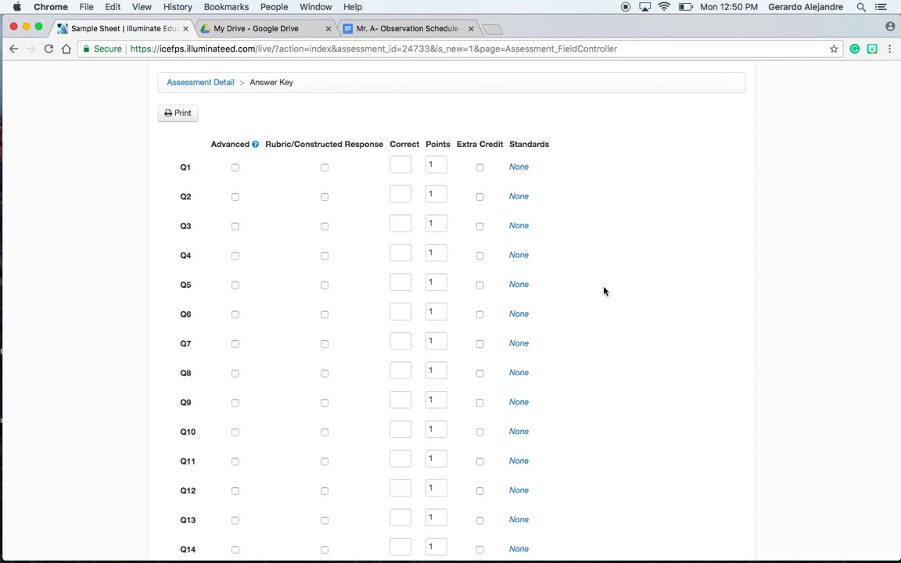
pyautogui.click(519, 168)
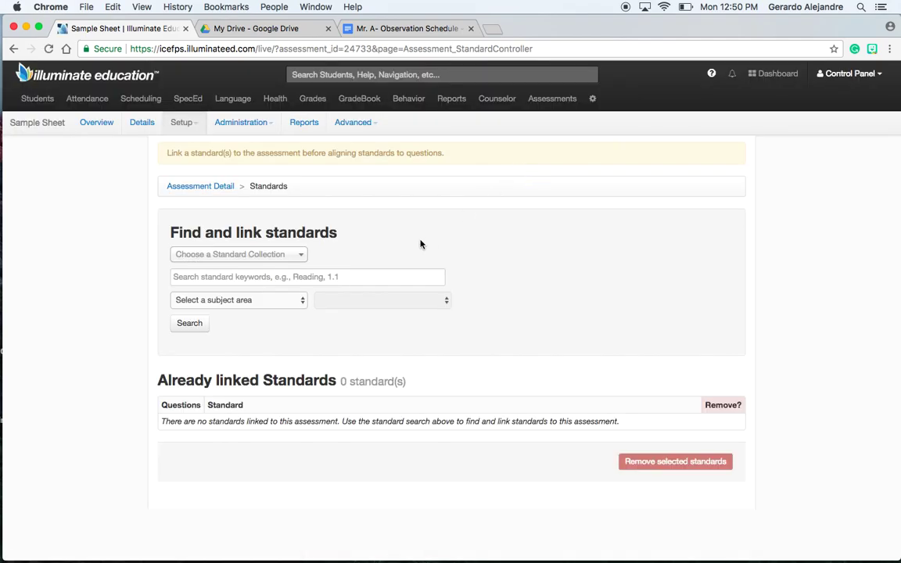
pyautogui.click(300, 302)
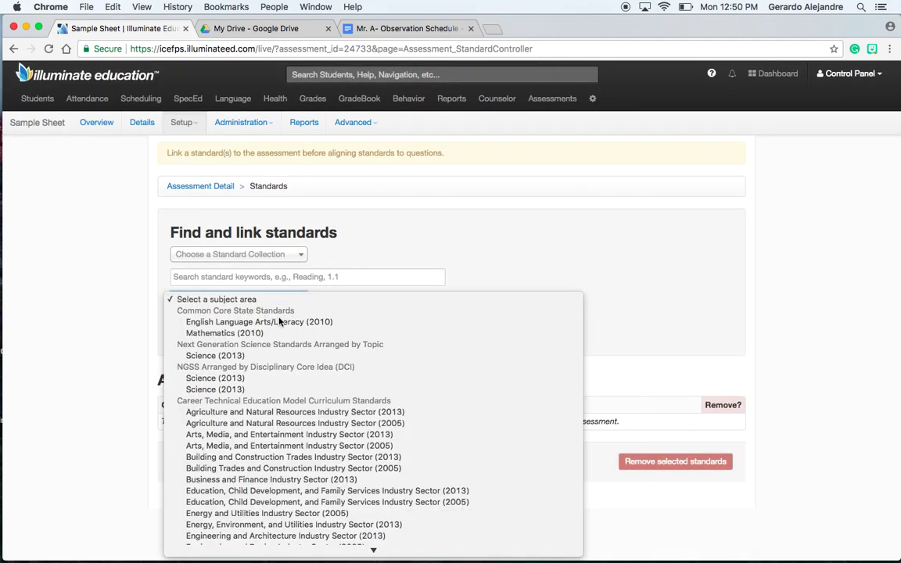
pyautogui.click(302, 334)
pyautogui.click(365, 305)
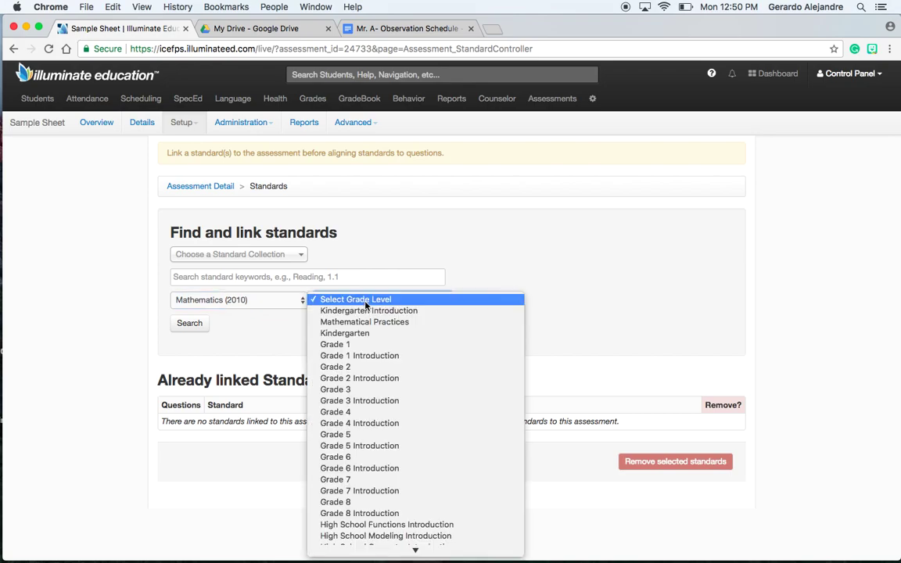
pyautogui.click(363, 389)
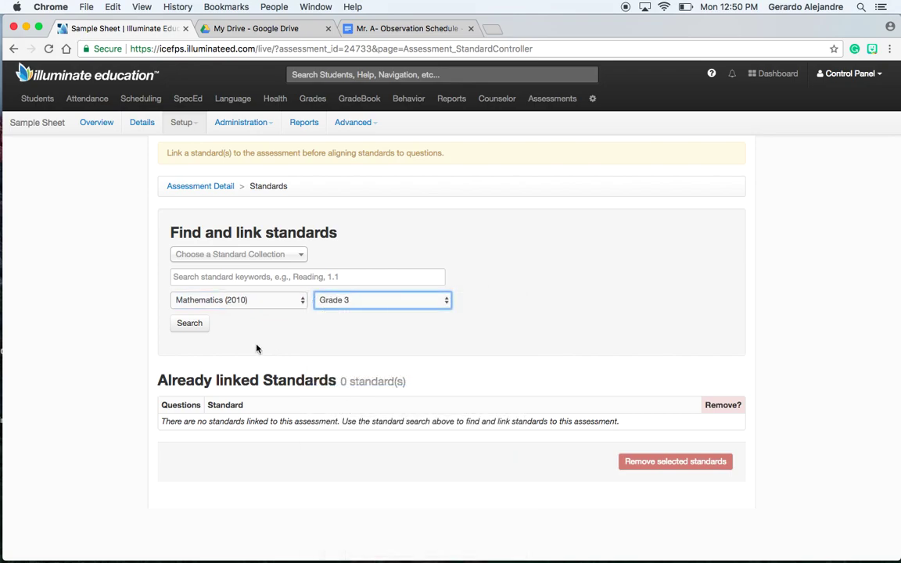
pyautogui.click(205, 329)
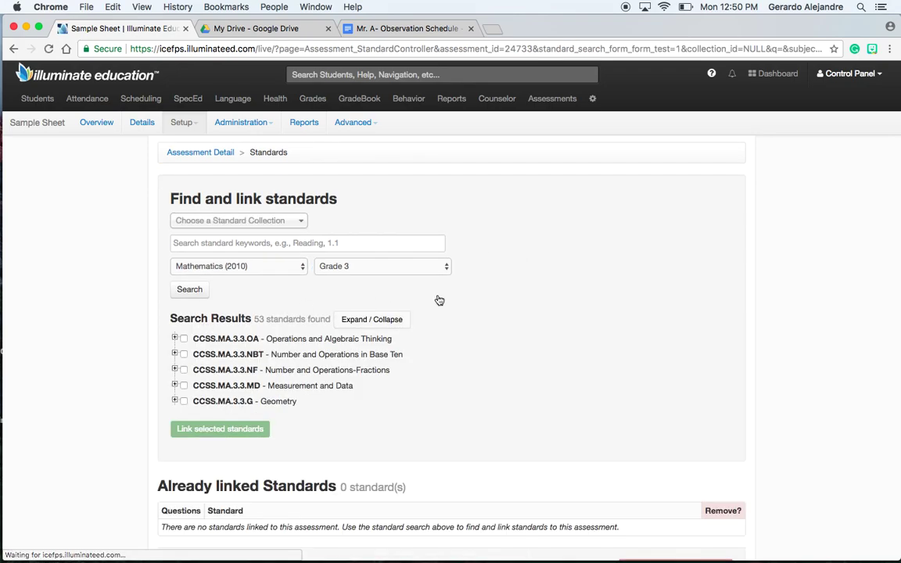
# Select standards CCSS.MA.3.3.NBT.1 and CCSS.MA.3.3.NBT.3 under Number and Operations in Base Ten
pyautogui.scroll(-2, 317, 329)
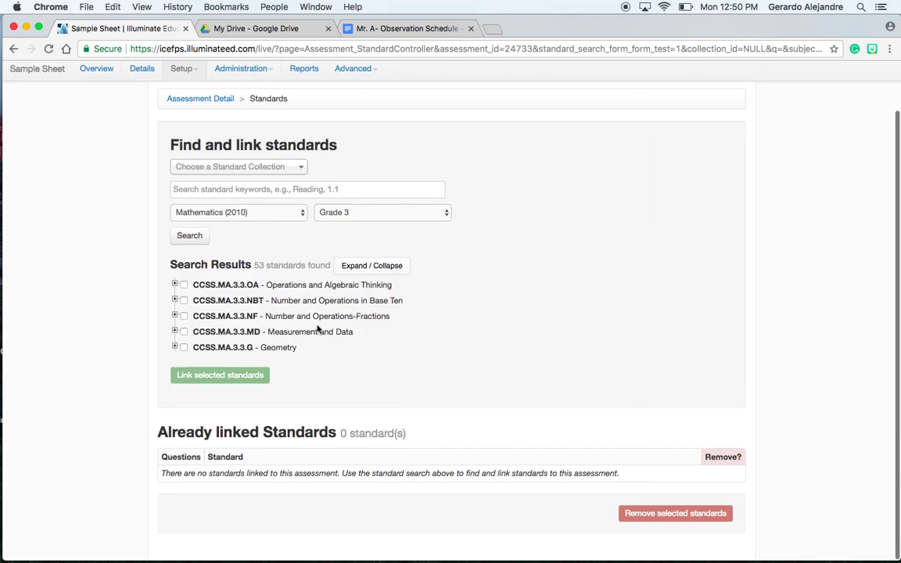
pyautogui.click(175, 301)
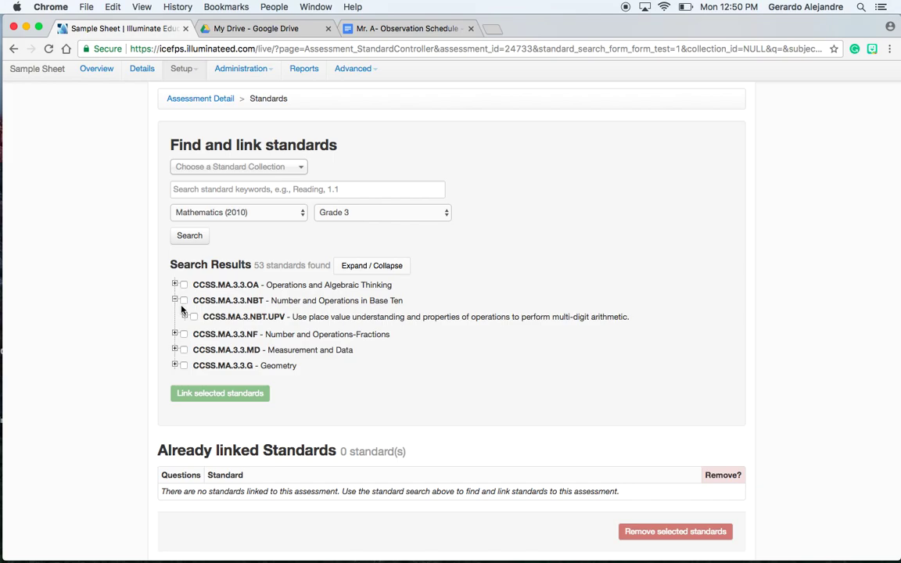
pyautogui.click(187, 316)
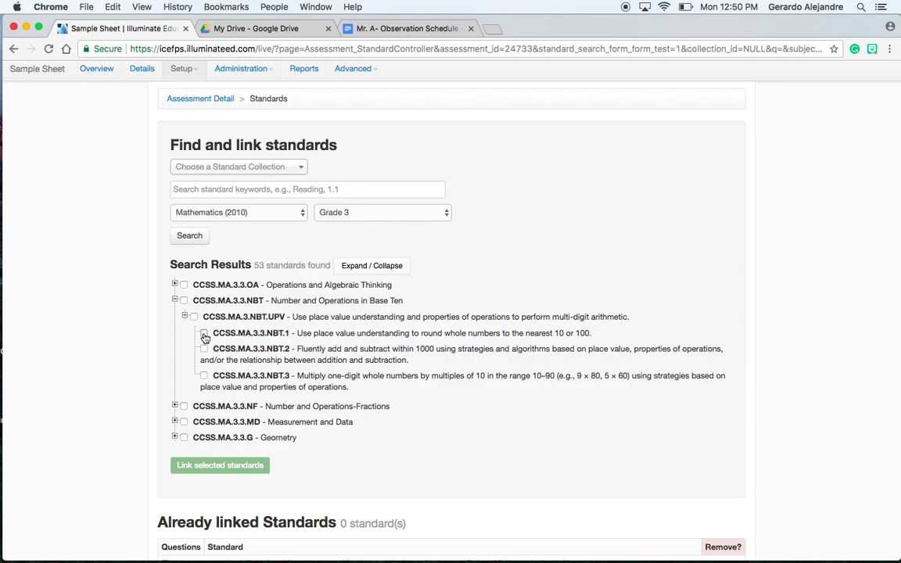
pyautogui.click(204, 334)
pyautogui.click(204, 376)
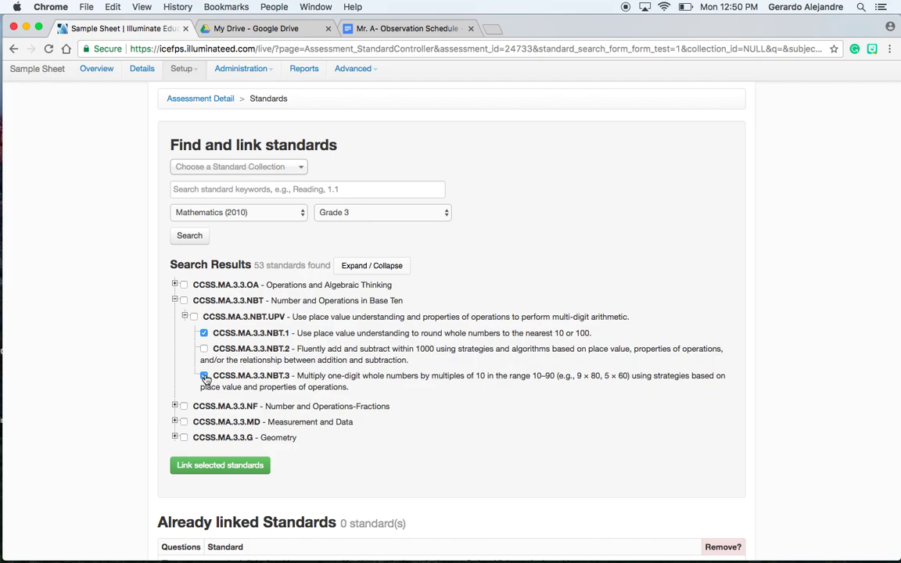
# Select standard CCSS.MA.3.3.MD.2 under Measurement and Data and link the selected standards to the assessment
pyautogui.scroll(-3, 205, 376)
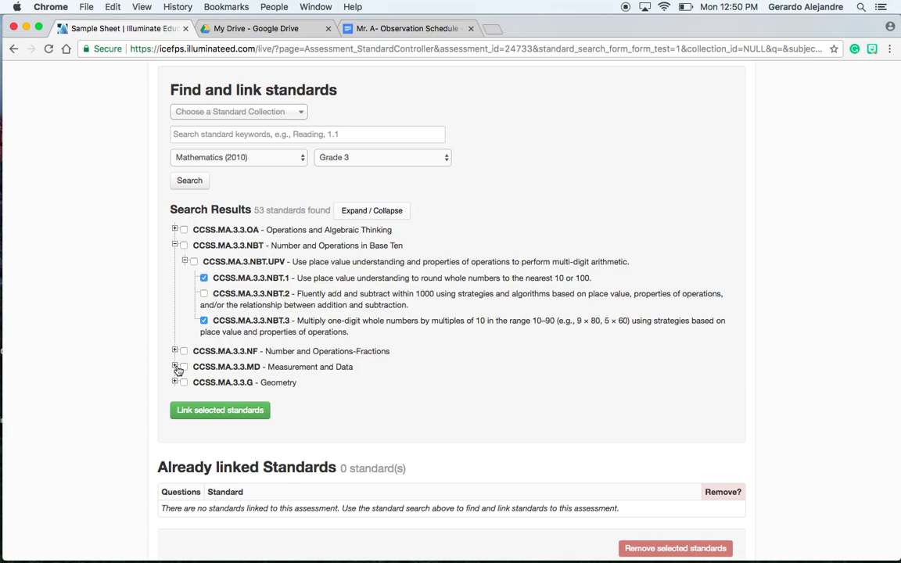
pyautogui.click(179, 371)
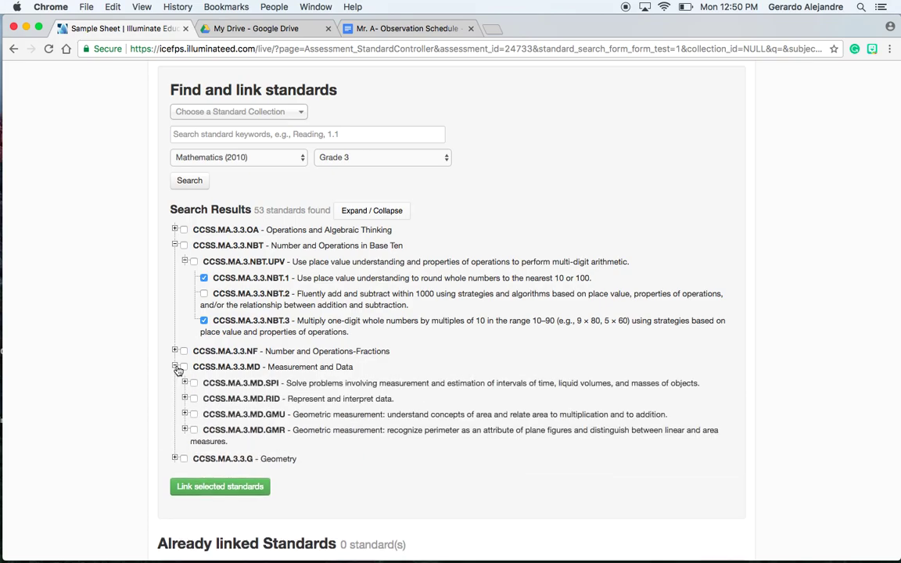
pyautogui.scroll(-1, 183, 358)
pyautogui.click(185, 356)
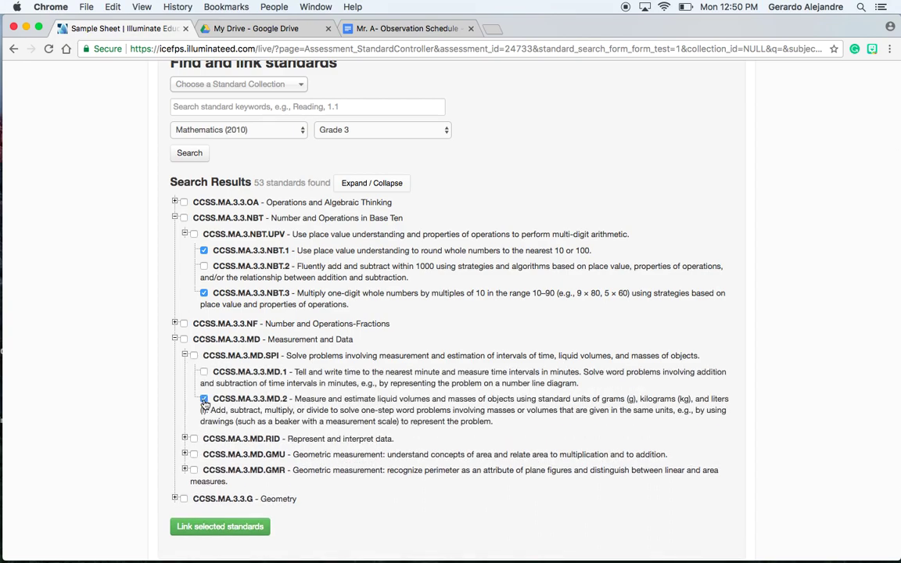
pyautogui.click(254, 528)
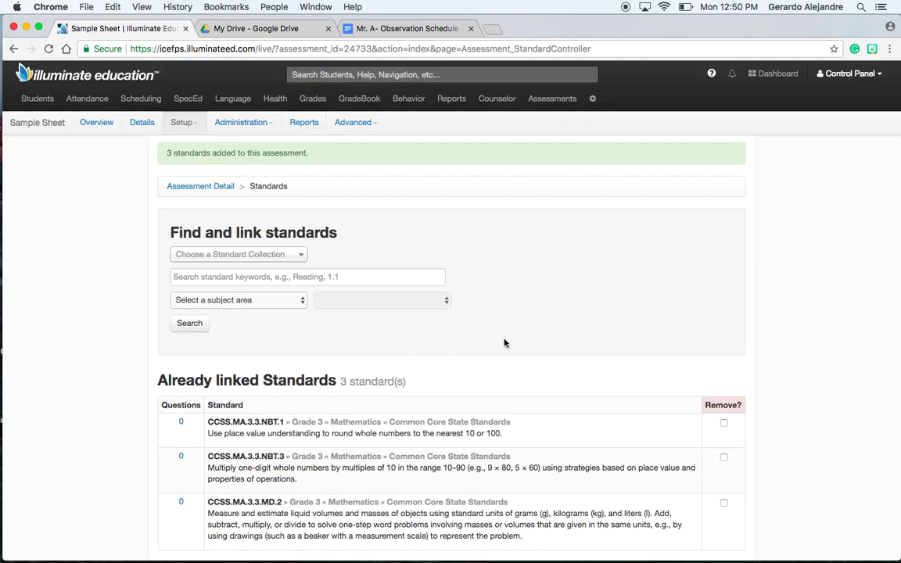
# Return to the assessment's answer key and open the standards alignment from Q1
pyautogui.scroll(-2, 504, 343)
pyautogui.scroll(2, 505, 343)
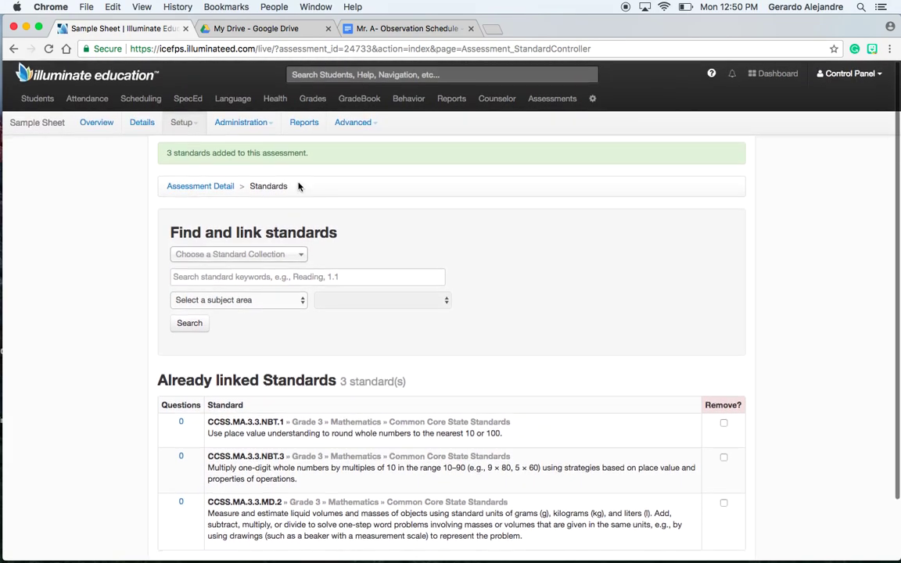
pyautogui.click(194, 125)
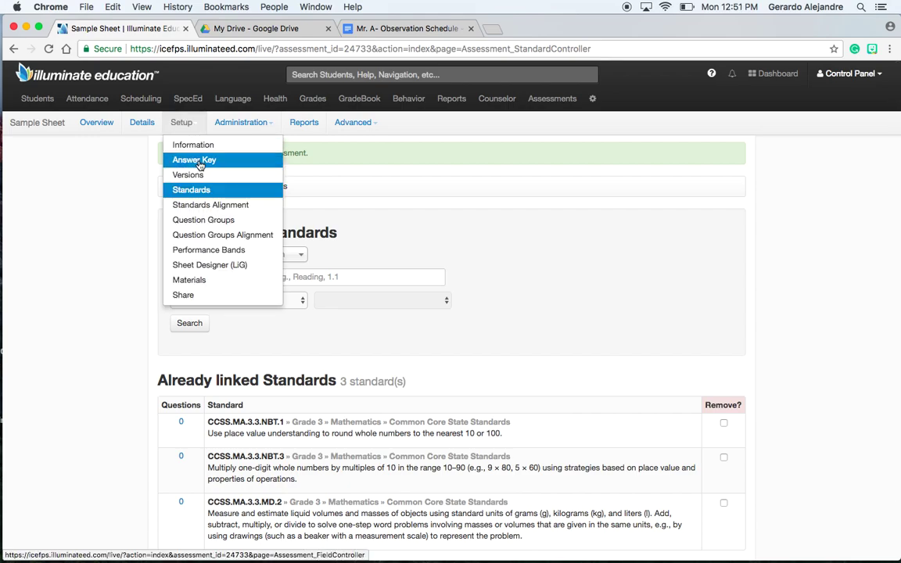
pyautogui.click(197, 160)
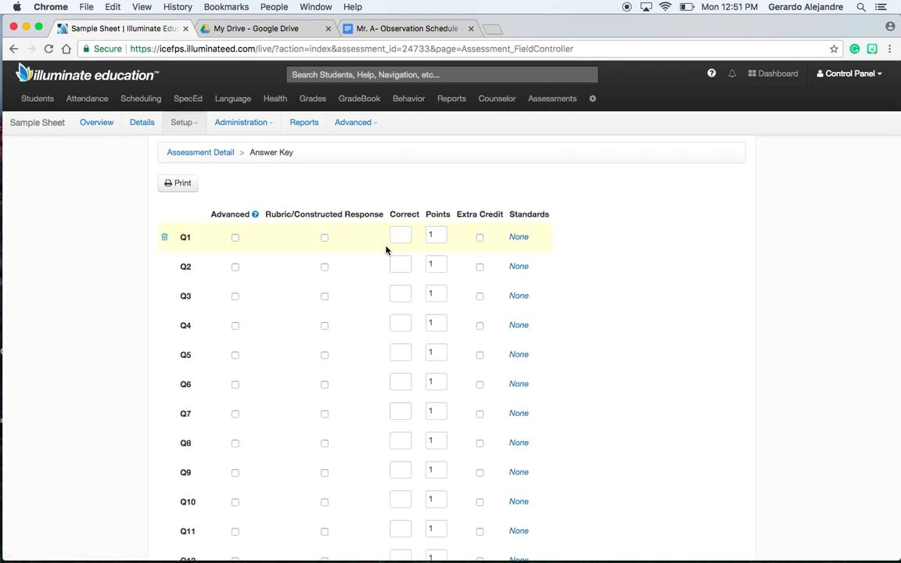
pyautogui.scroll(-2, 593, 262)
pyautogui.scroll(-1, 593, 262)
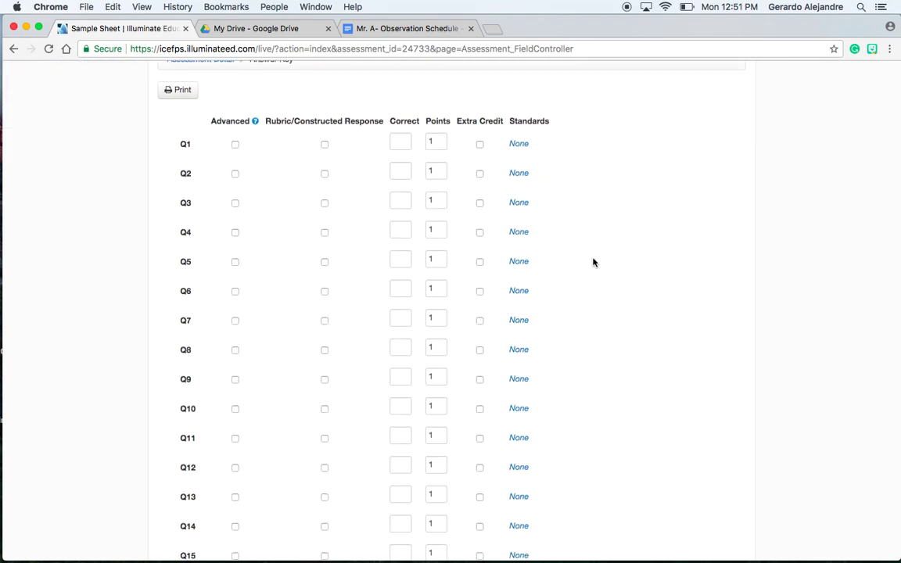
pyautogui.scroll(1, 592, 262)
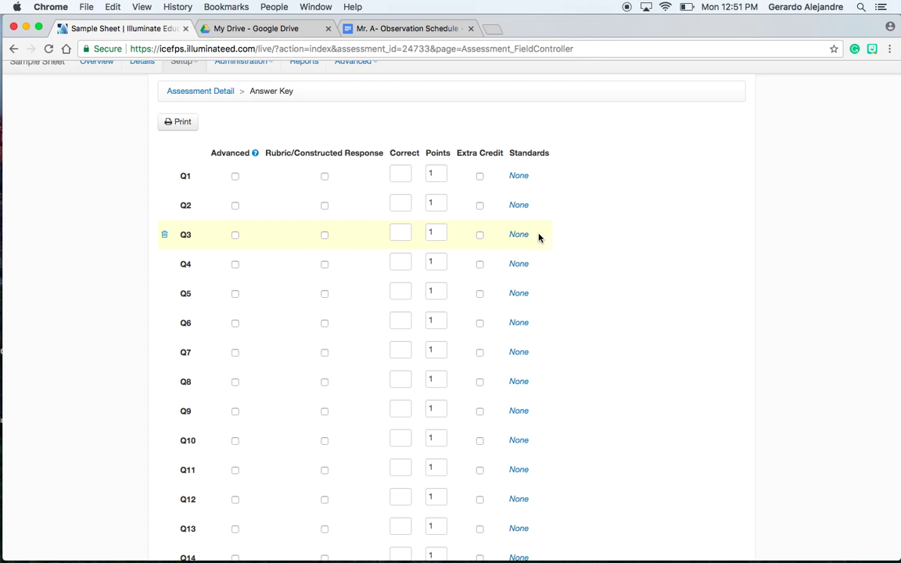
pyautogui.click(520, 176)
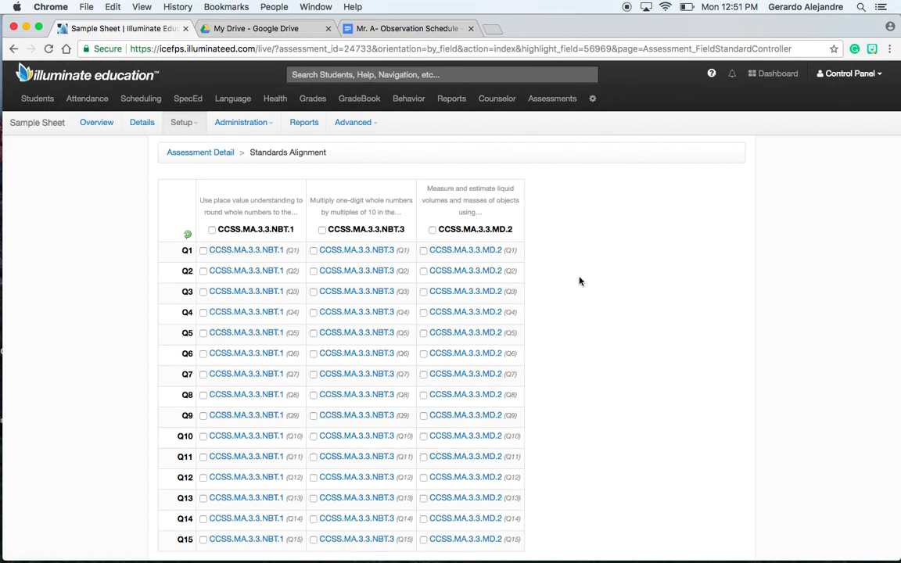
# Align Q1, Q4 and Q5 to CCSS.MA.3.3.NBT.1, Q2 to CCSS.MA.3.3.NBT.3 and Q3 to CCSS.MA.3.3.MD.2
pyautogui.scroll(-2, 580, 281)
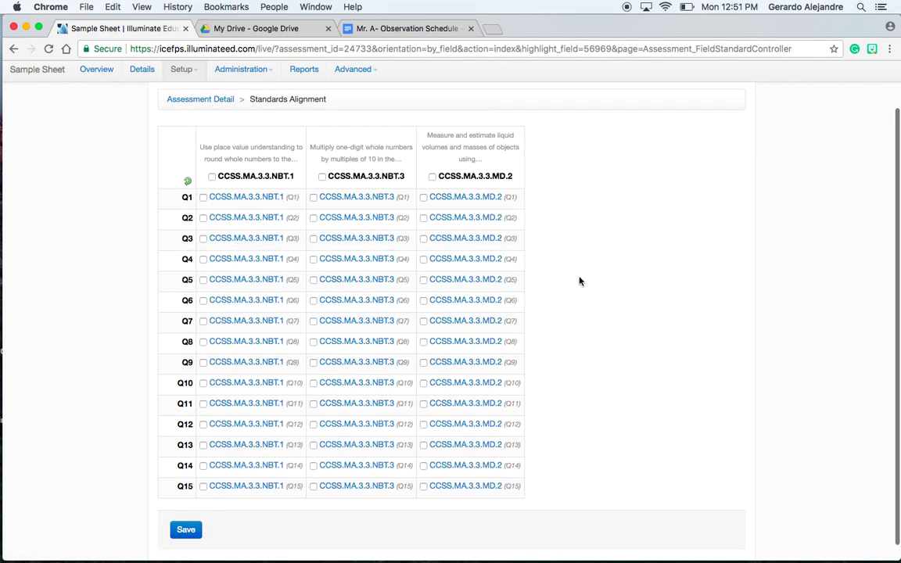
pyautogui.click(204, 198)
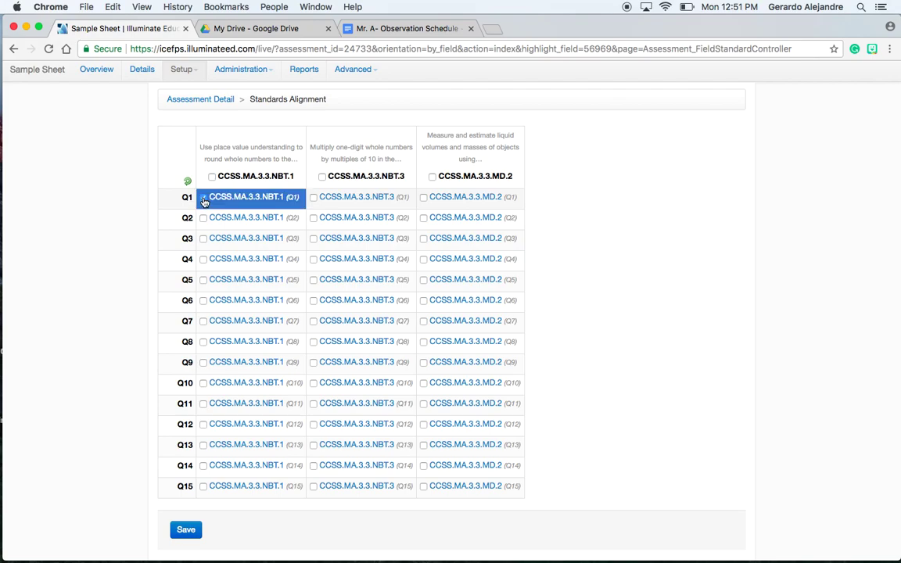
pyautogui.click(314, 220)
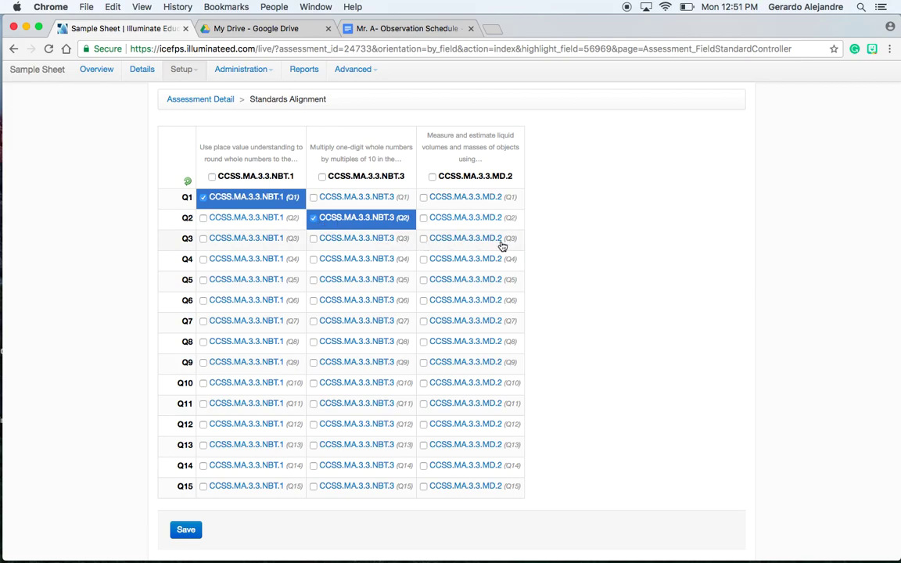
pyautogui.click(424, 242)
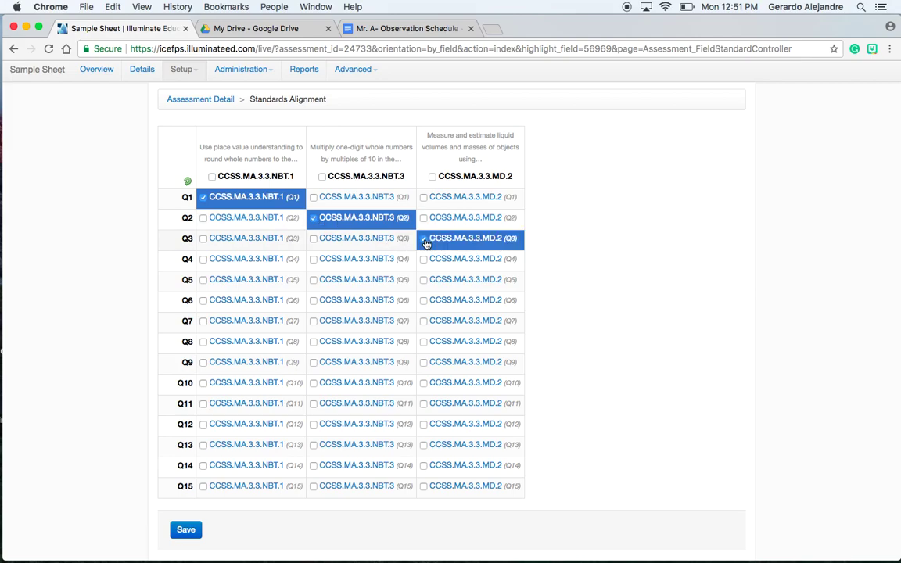
pyautogui.click(203, 261)
pyautogui.click(204, 281)
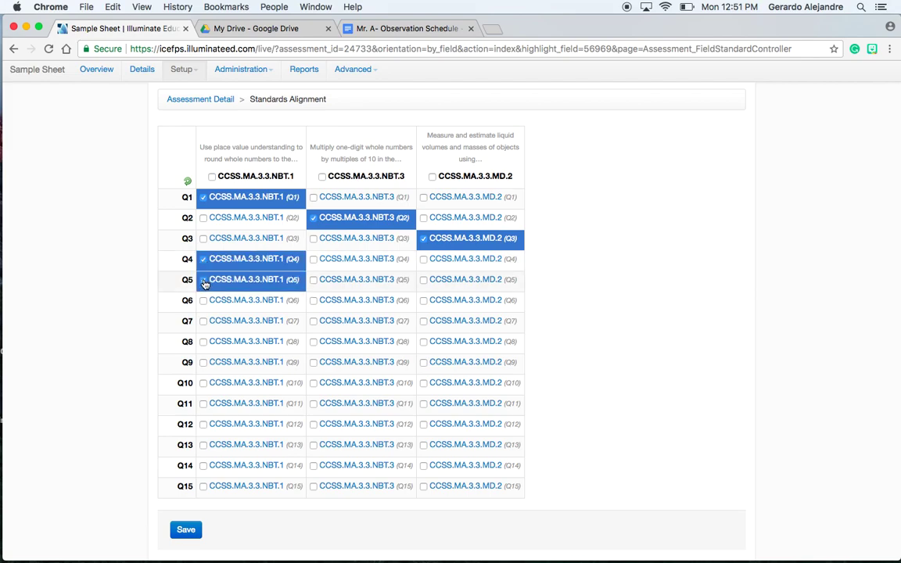
# Align Q6, Q7 and Q9 to CCSS.MA.3.3.NBT.3, Q8 to CCSS.MA.3.3.NBT.1 and Q10 to CCSS.MA.3.3.MD.2
pyautogui.click(316, 306)
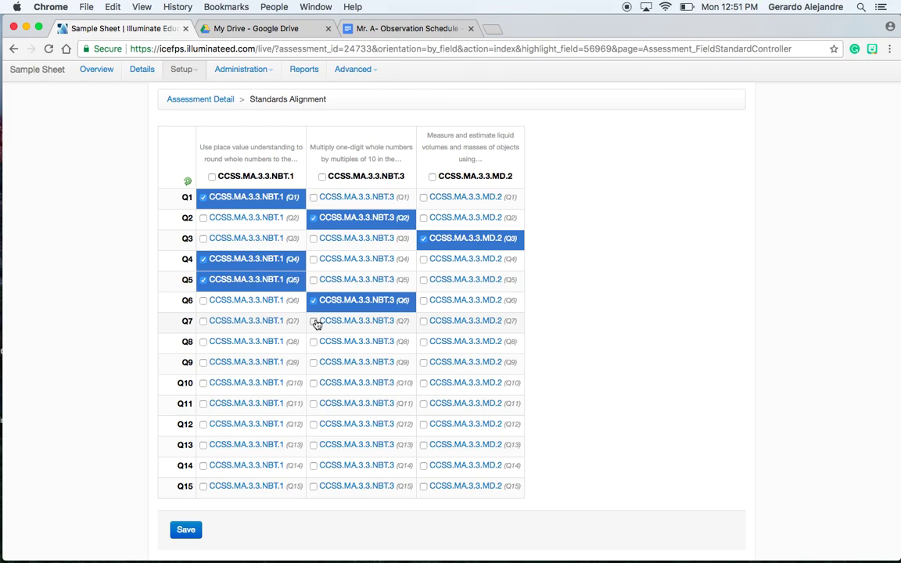
pyautogui.click(316, 321)
pyautogui.click(203, 344)
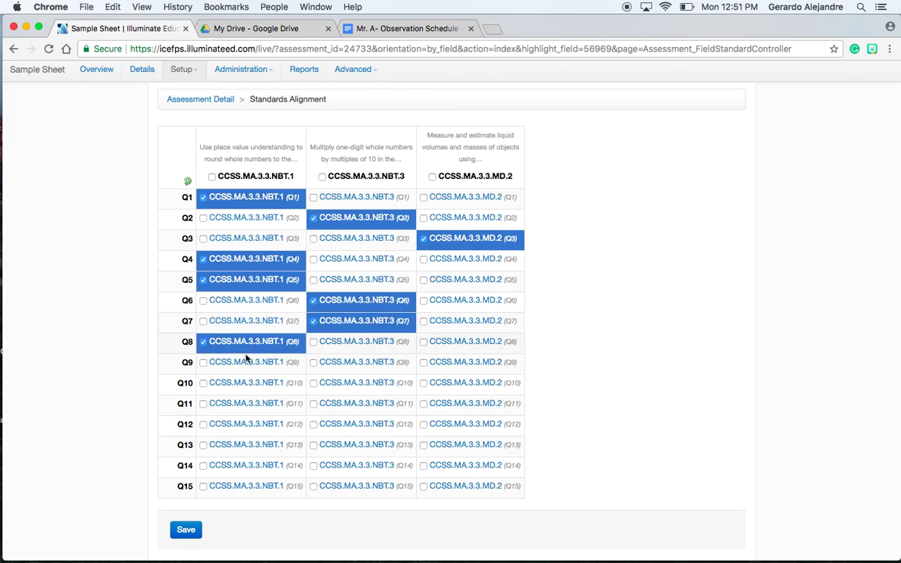
pyautogui.click(314, 364)
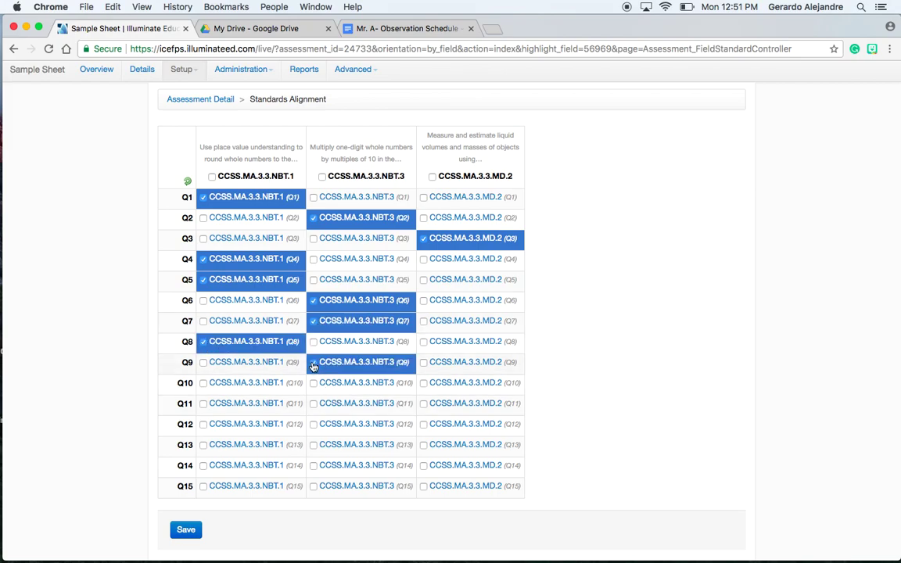
pyautogui.click(423, 384)
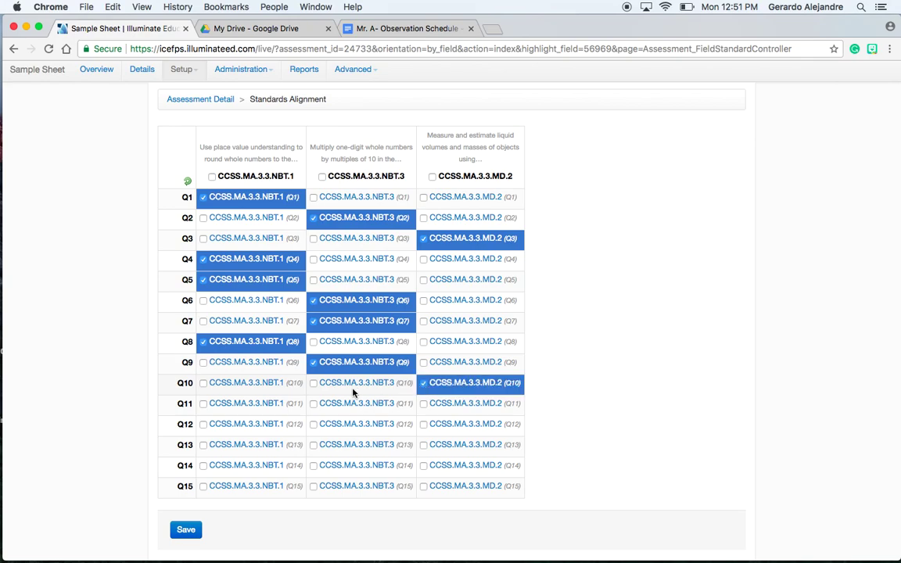
# Align Q11, Q12 and Q13 to CCSS.MA.3.3.NBT.3 and Q14 and Q15 to CCSS.MA.3.3.NBT.1, and save the standards alignment
pyautogui.click(314, 405)
pyautogui.click(314, 425)
pyautogui.click(314, 445)
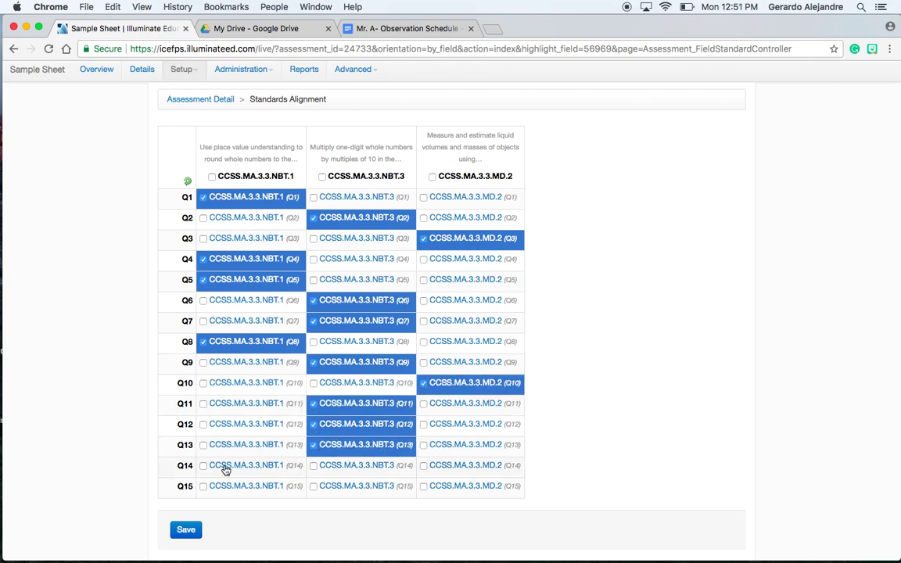
pyautogui.click(203, 466)
pyautogui.click(202, 487)
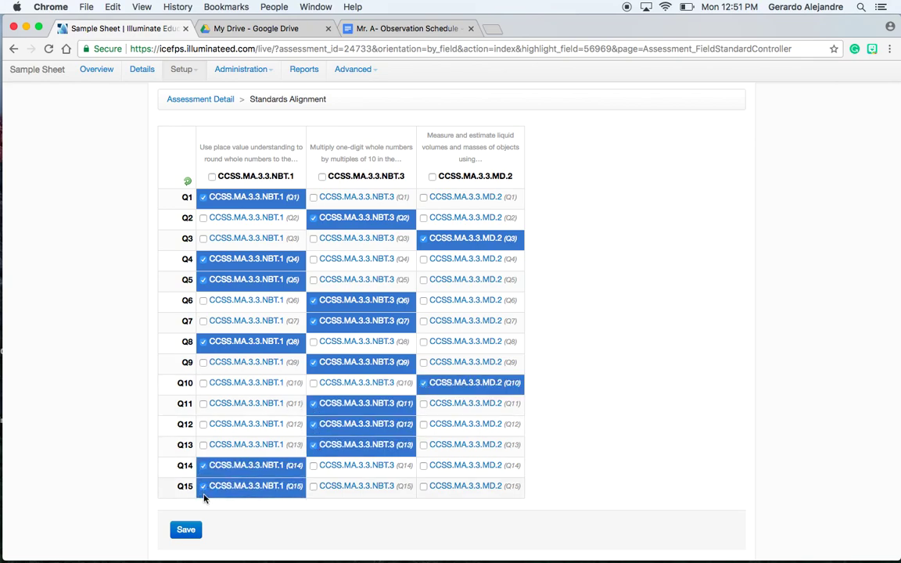
pyautogui.click(188, 530)
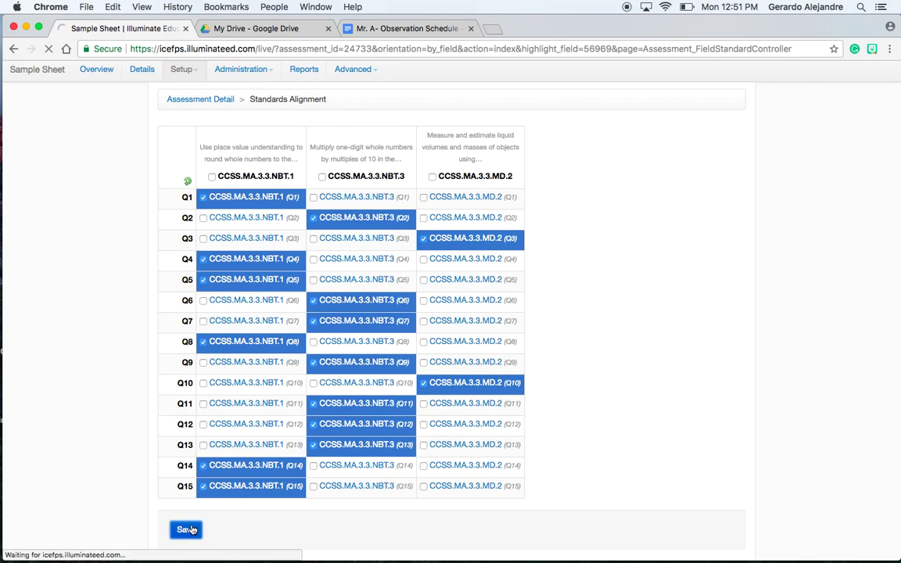
# Enter the correct answers for Q1 through Q6 in the answer key as a, b, a, c, d and a
pyautogui.scroll(-3, 643, 358)
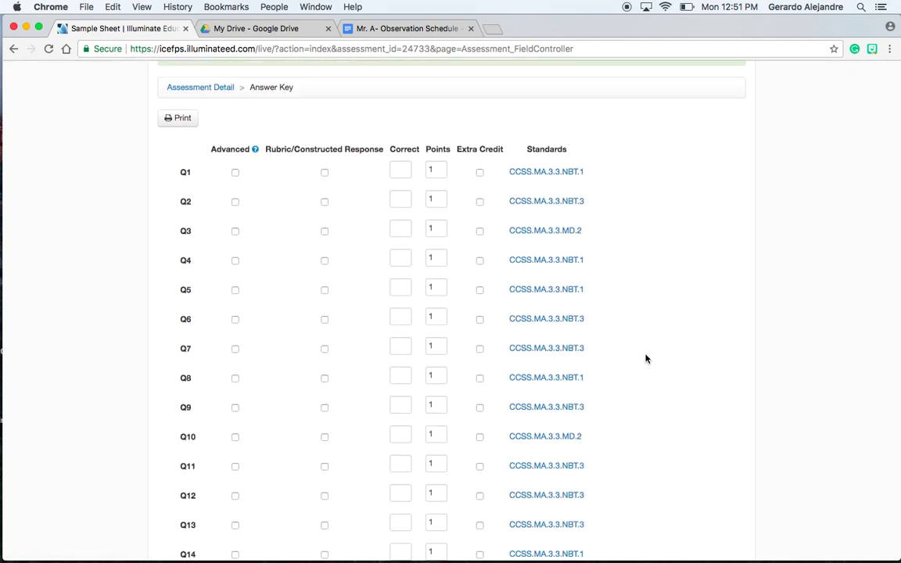
pyautogui.scroll(-2, 645, 358)
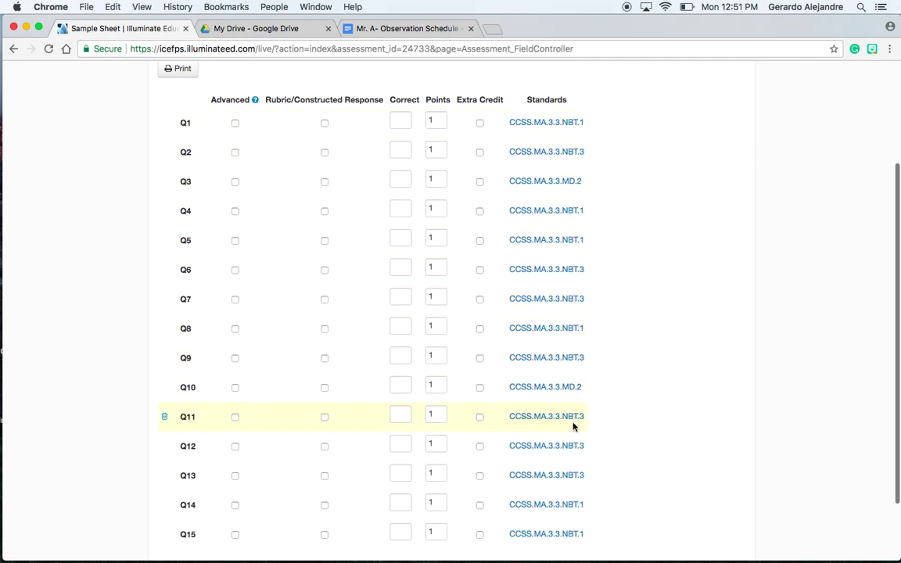
pyautogui.scroll(-2, 637, 400)
pyautogui.scroll(3, 637, 401)
pyautogui.scroll(-2, 638, 401)
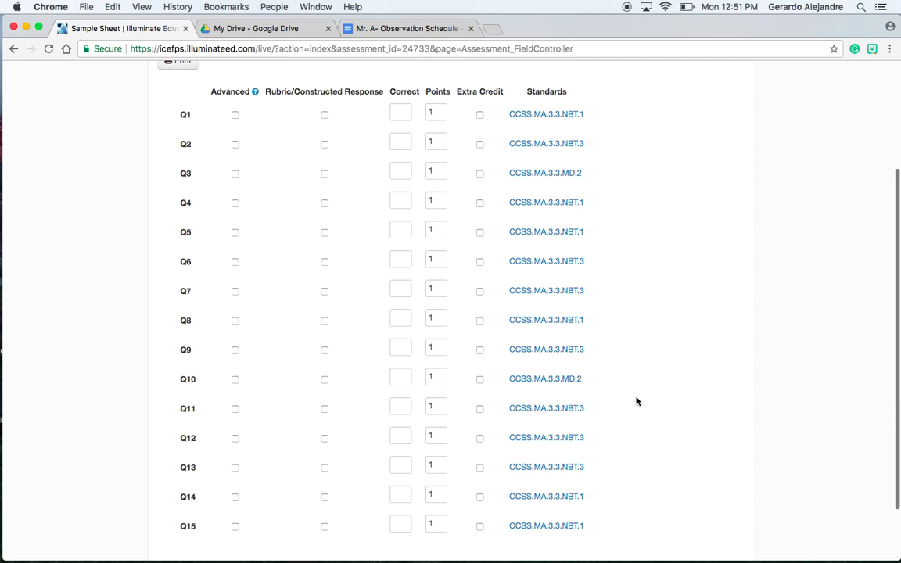
pyautogui.click(398, 110)
pyautogui.click(398, 141)
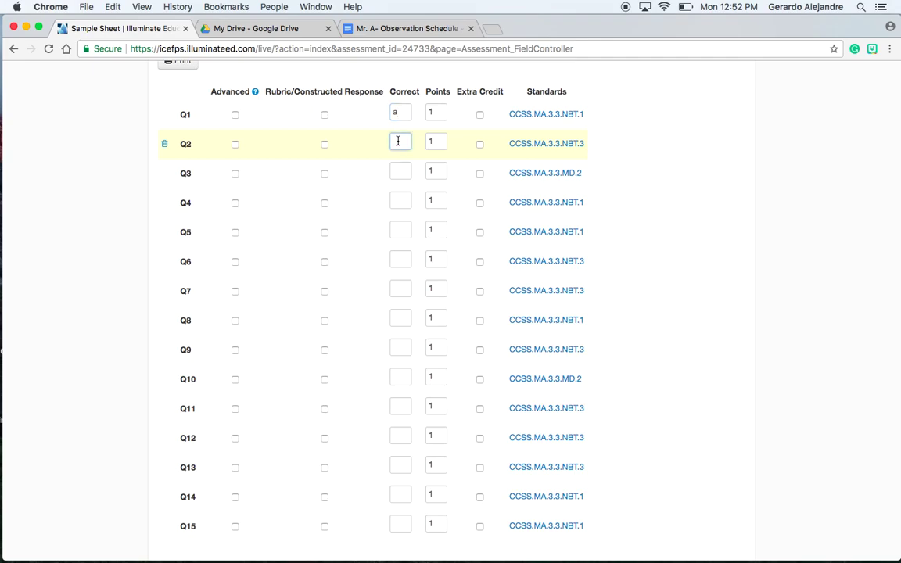
pyautogui.write('b')
pyautogui.click(399, 170)
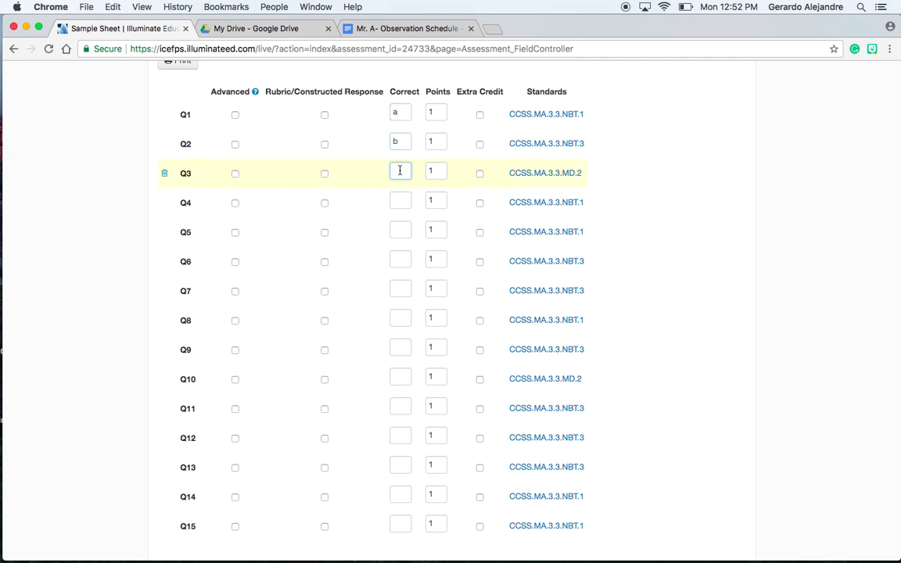
pyautogui.write('a')
pyautogui.click(400, 200)
pyautogui.write('c')
pyautogui.write('d')
pyautogui.click(403, 255)
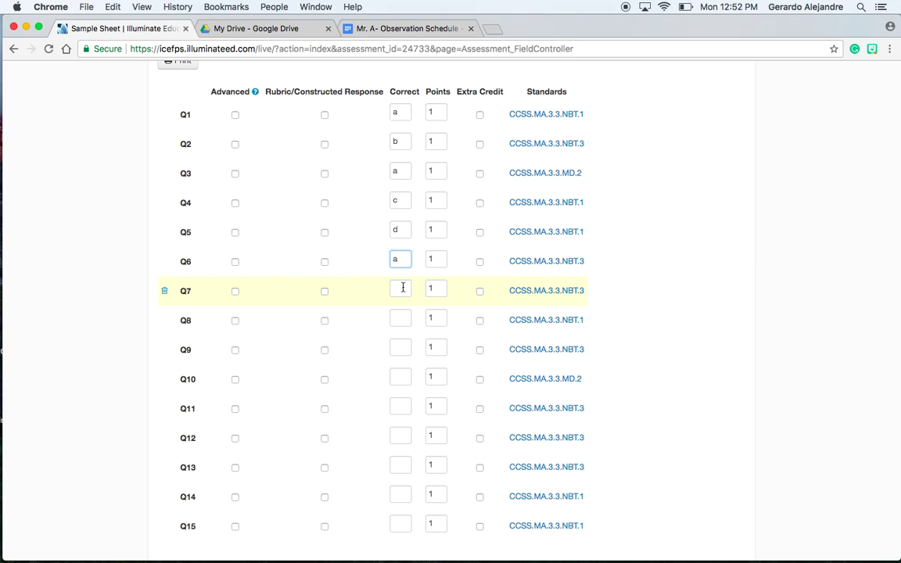
# Make Q7 an advanced question and set its correct-answer scoring to A:1,C:1,AC:2
pyautogui.click(236, 293)
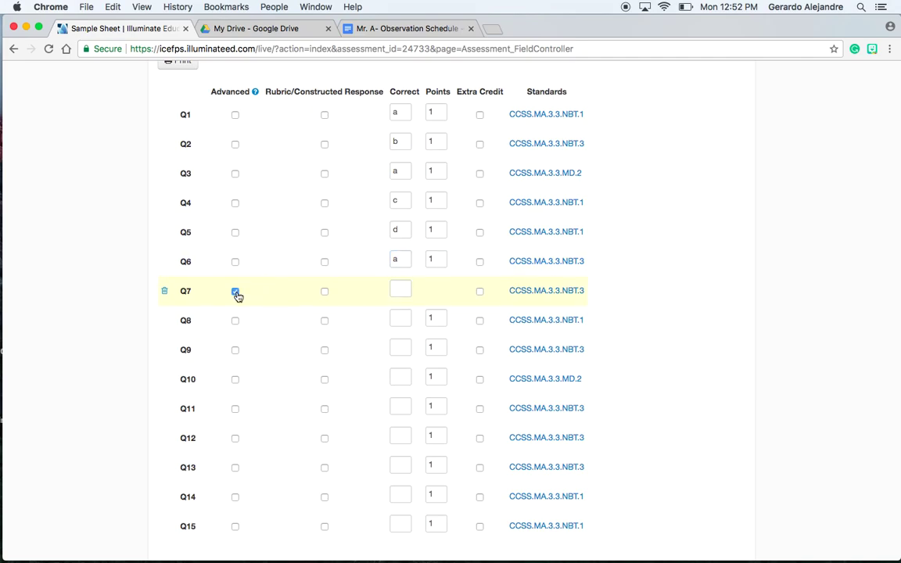
pyautogui.click(398, 289)
pyautogui.write('A:1,')
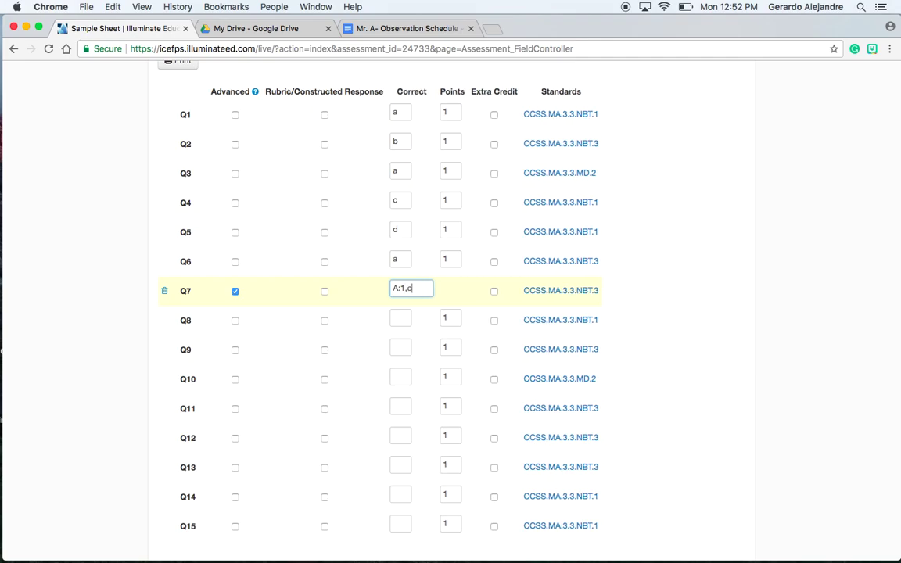
pyautogui.write('C:')
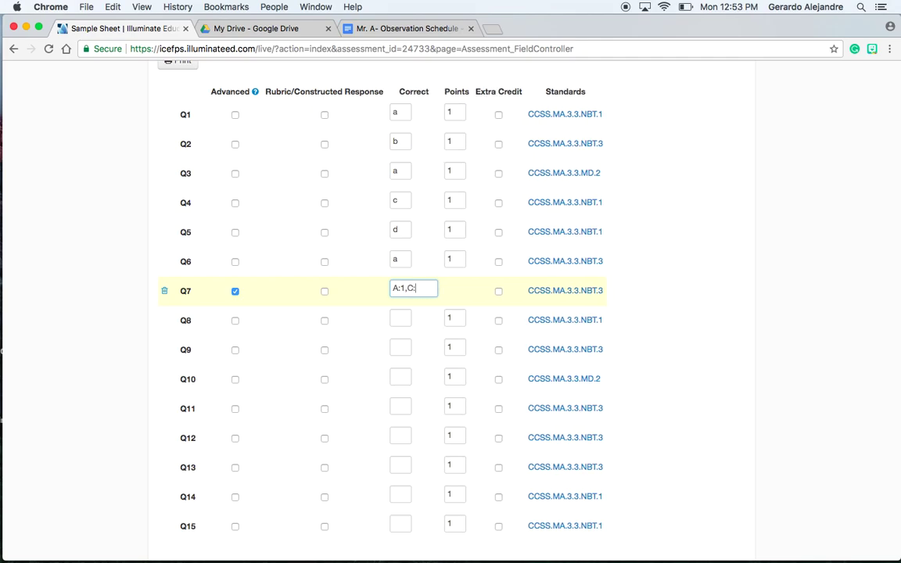
pyautogui.write('1,')
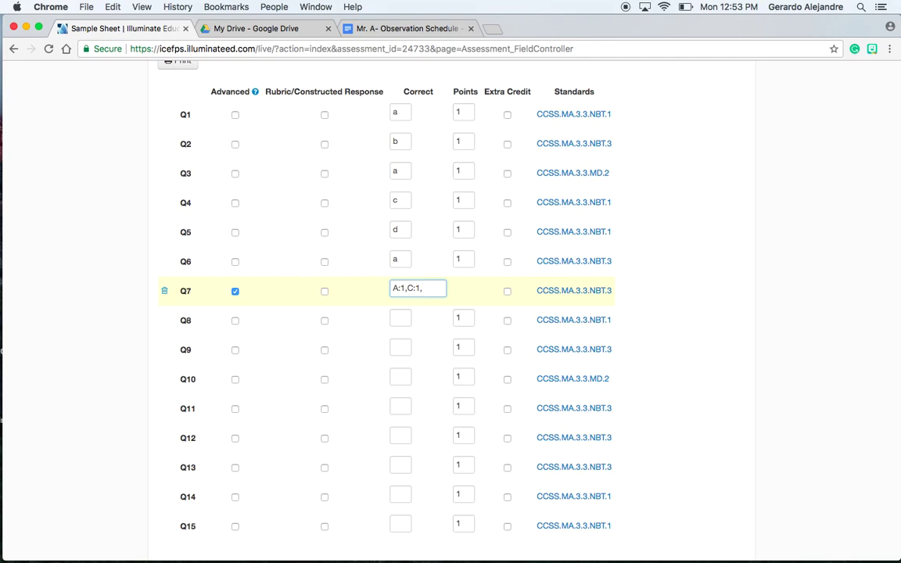
pyautogui.write('AC')
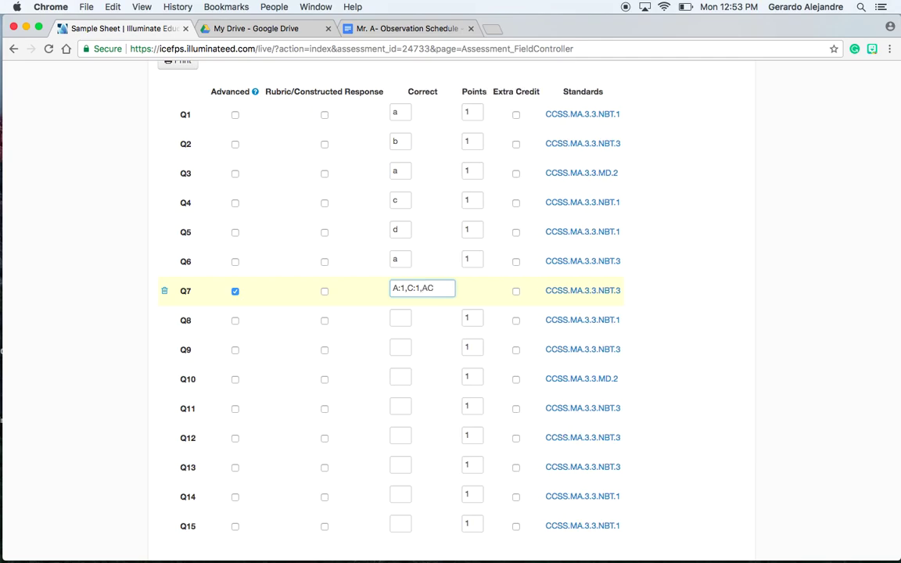
pyautogui.write(':2')
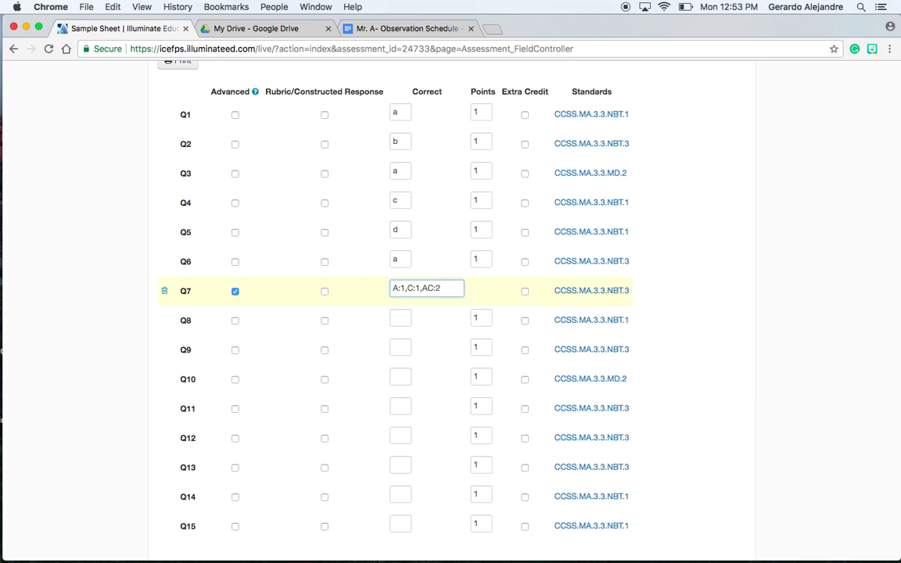
# Enter the correct answers for Q8 through Q11 as a, c, d and a
pyautogui.click(403, 320)
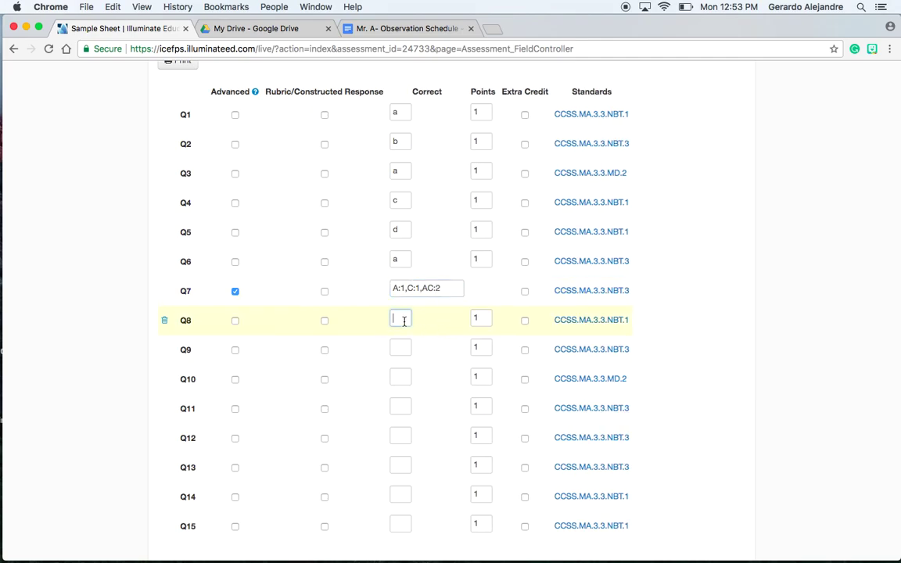
pyautogui.write('a')
pyautogui.click(402, 346)
pyautogui.write('c')
pyautogui.click(402, 376)
pyautogui.write('d')
pyautogui.click(402, 406)
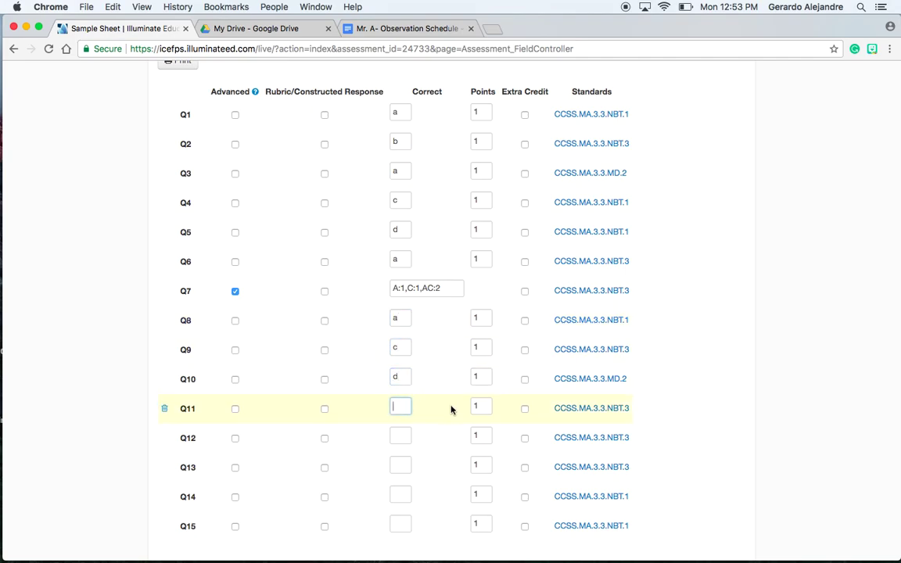
pyautogui.scroll(-3, 450, 410)
pyautogui.write('a')
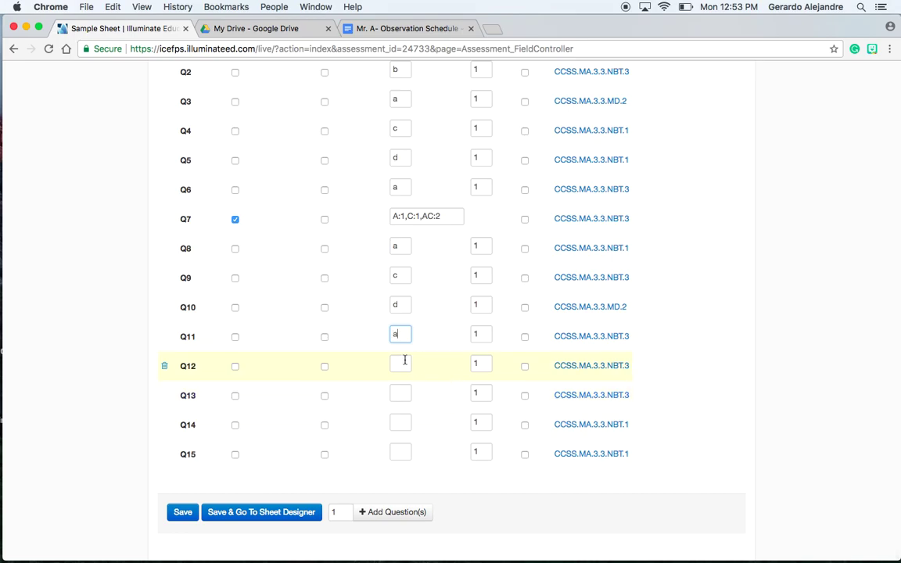
# Enter the correct answers for Q12 through Q15 as c, b, a and a, and save the key to continue in the sheet designer
pyautogui.click(402, 362)
pyautogui.write('c')
pyautogui.click(404, 395)
pyautogui.write('b')
pyautogui.click(402, 423)
pyautogui.write('a')
pyautogui.click(404, 451)
pyautogui.write('a')
pyautogui.click(263, 514)
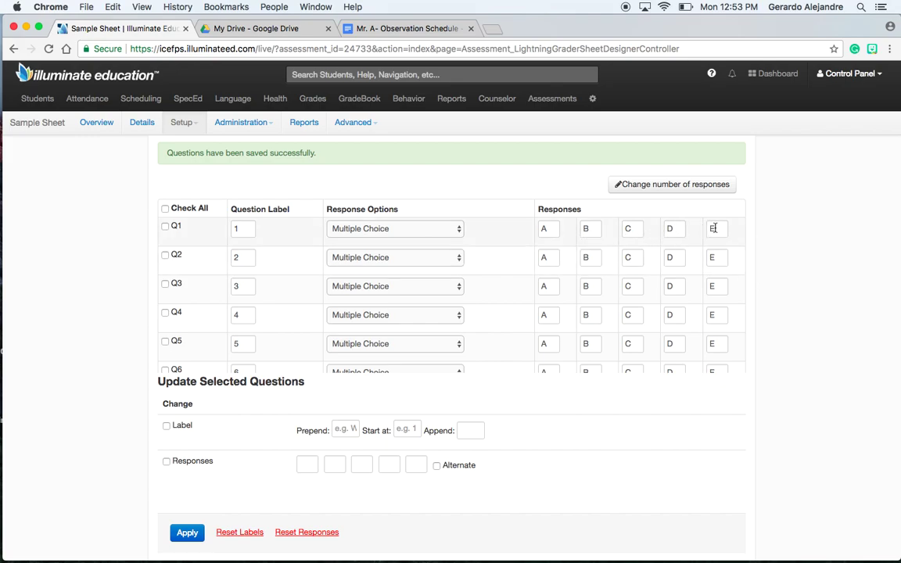
# Change the number of responses on the answer sheet to 4 and apply the change
pyautogui.click(672, 188)
pyautogui.click(318, 202)
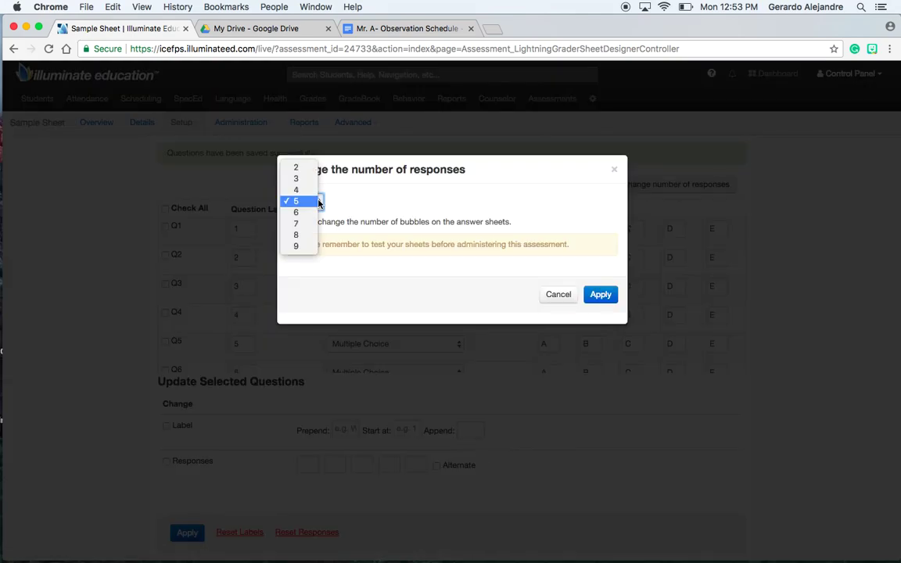
pyautogui.click(301, 190)
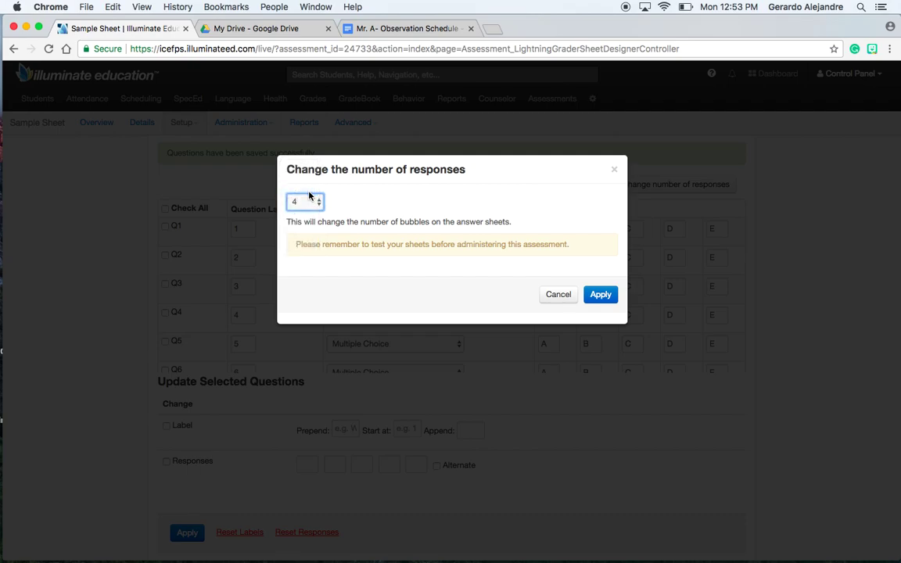
pyautogui.click(603, 297)
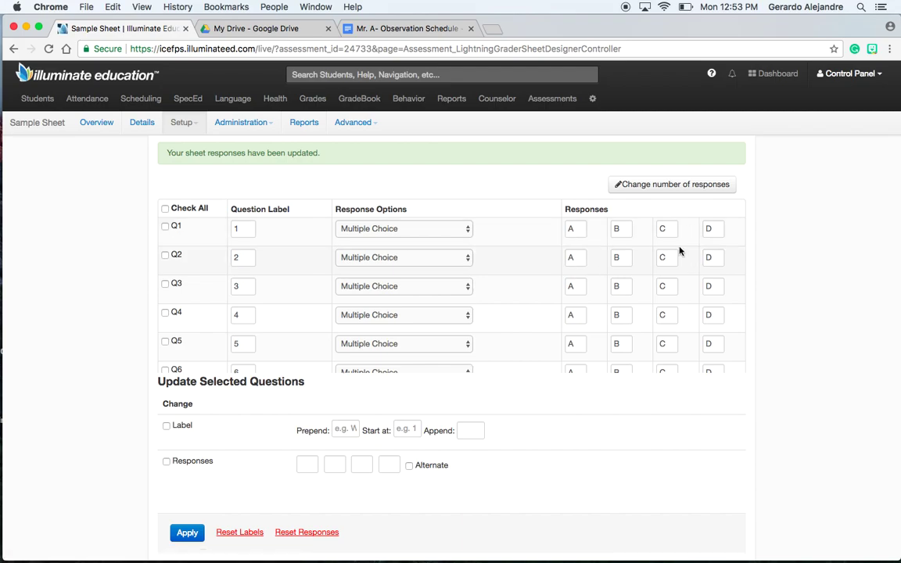
# Remove response options D and C from Q12 so it offers only A and B, and apply the sheet changes
pyautogui.scroll(-5, 517, 308)
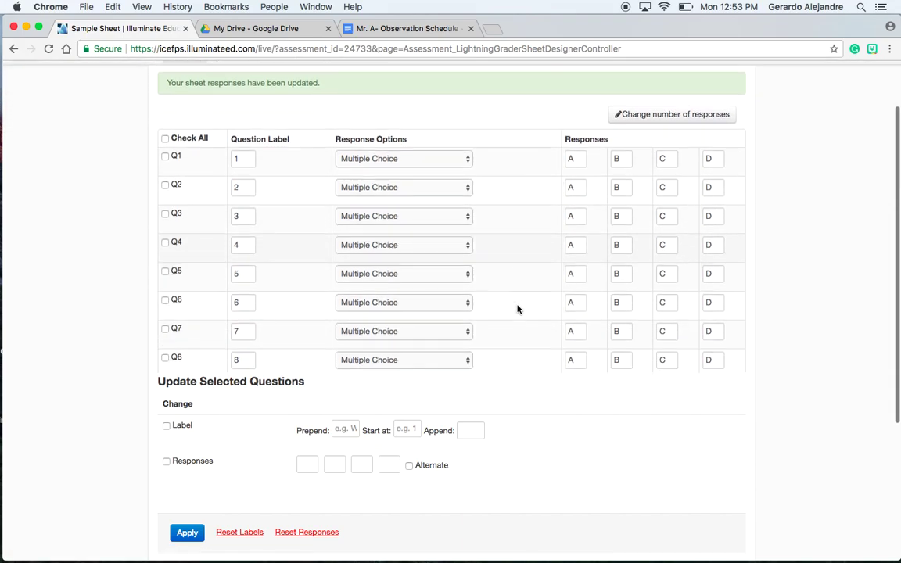
pyautogui.scroll(-5, 517, 309)
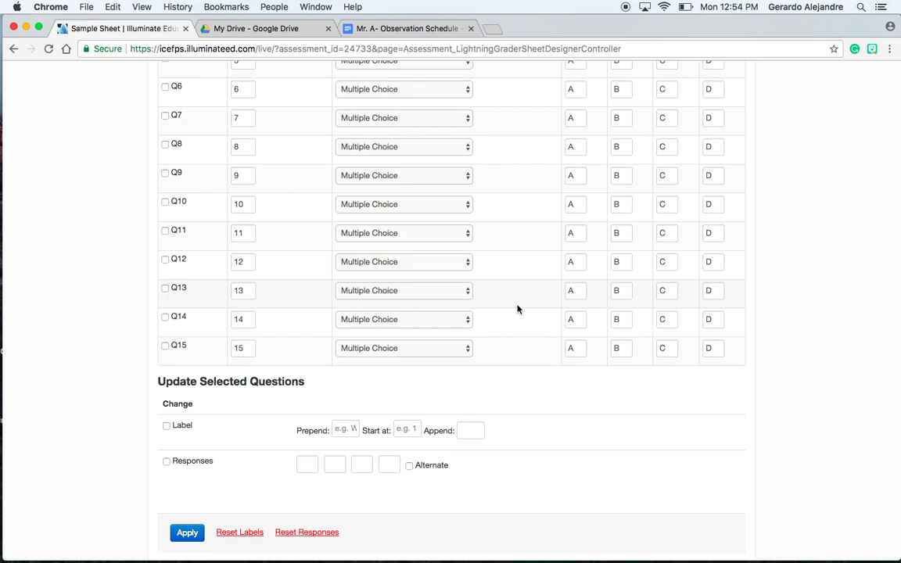
pyautogui.click(710, 265)
pyautogui.press('BackSpace')
pyautogui.click(670, 266)
pyautogui.press('BackSpace')
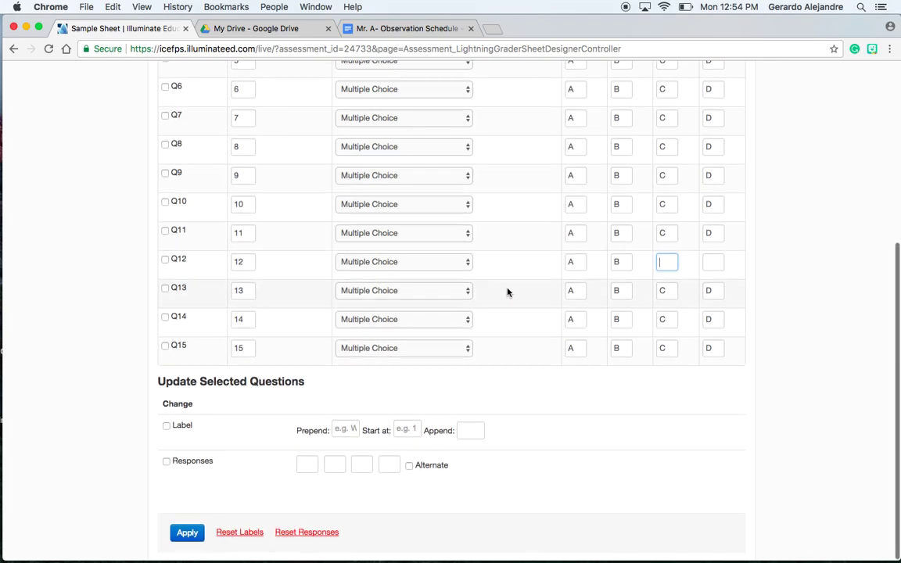
pyautogui.click(189, 533)
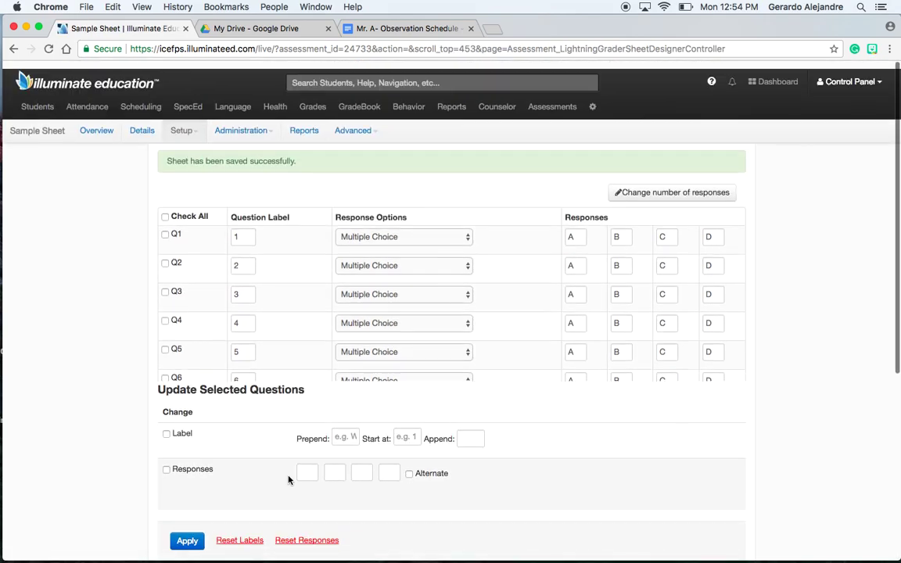
# Start a new performance band set from the assessment's performance bands and delete its Below Basic band
pyautogui.click(192, 124)
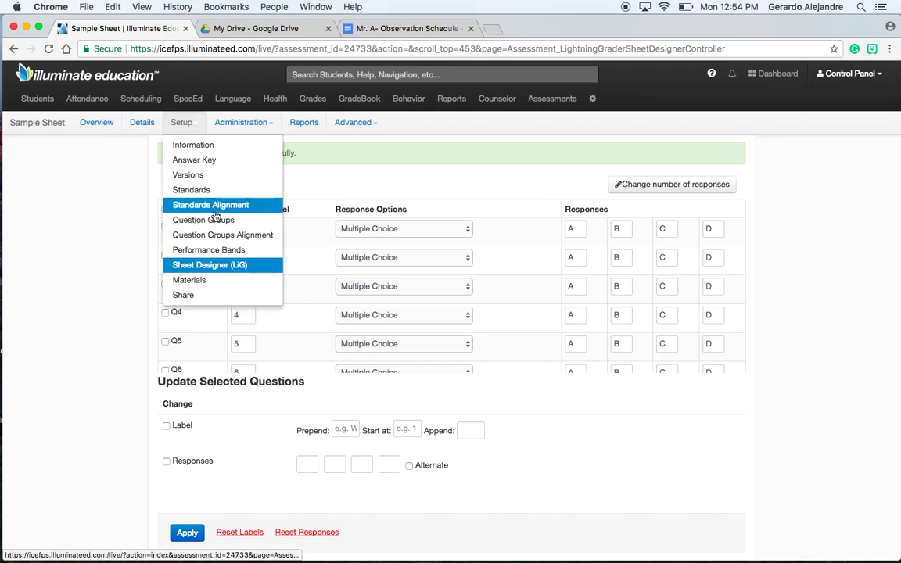
pyautogui.click(195, 249)
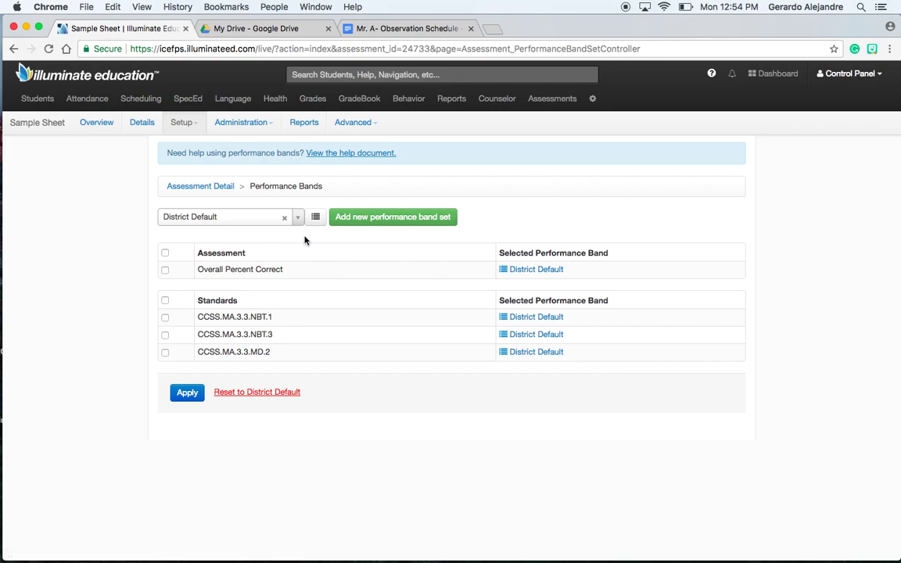
pyautogui.click(382, 221)
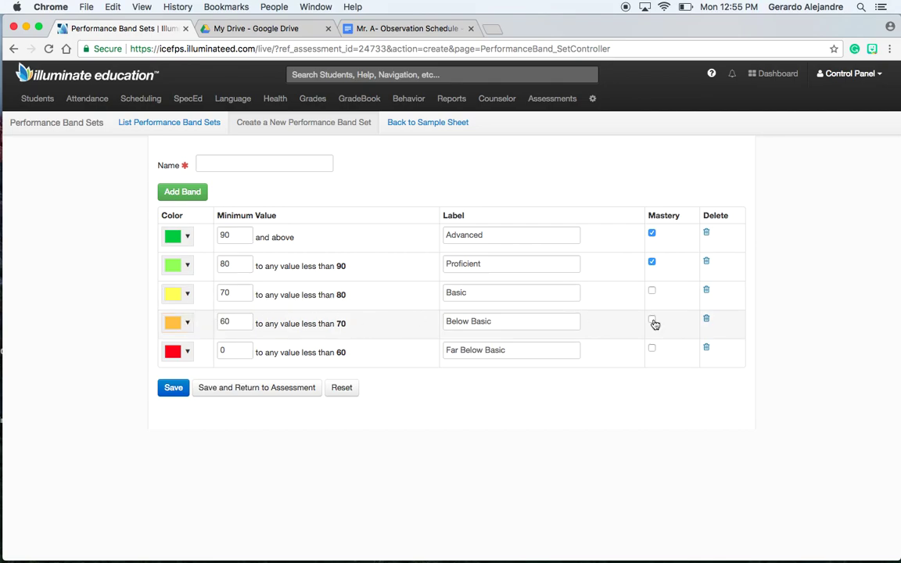
pyautogui.click(706, 319)
# Set the minimum values of the Advanced, Proficient and Basic bands to 100.1, 75 and 50
pyautogui.click(241, 235)
pyautogui.press('BackSpace')
pyautogui.press('BackSpace')
pyautogui.write('100.1')
pyautogui.press('Tab')
pyautogui.press('BackSpace')
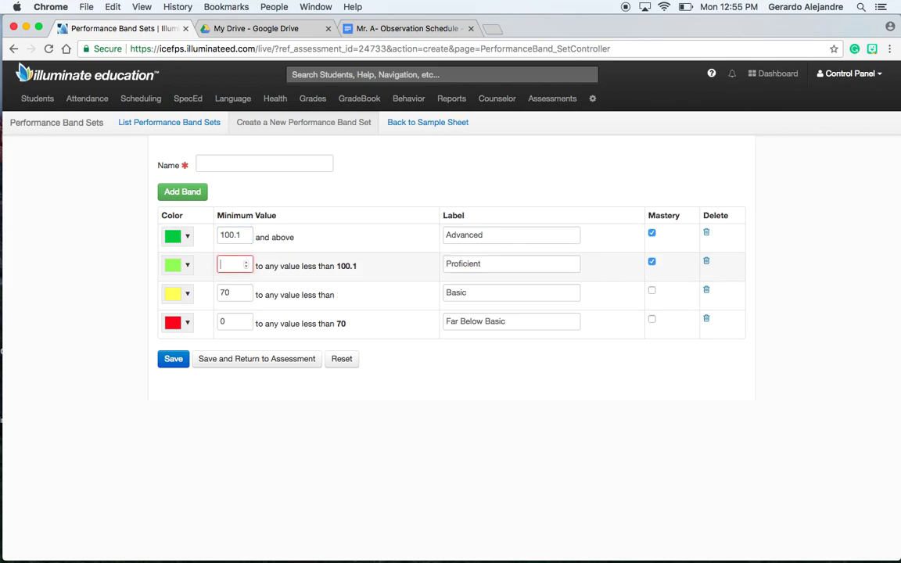
pyautogui.write('75')
pyautogui.click(228, 289)
pyautogui.press('BackSpace')
pyautogui.press('BackSpace')
pyautogui.write('50')
# Replace the label of the highest band, 100.1 and above, with Exceeds Standards
pyautogui.click(490, 236)
pyautogui.press('BackSpace')
pyautogui.press('BackSpace')
pyautogui.press('BackSpace')
pyautogui.press('BackSpace')
pyautogui.press('BackSpace')
pyautogui.press('BackSpace')
pyautogui.press('BackSpace')
pyautogui.press('BackSpace')
pyautogui.write('Ex')
pyautogui.press('Down')
pyautogui.press('Return')
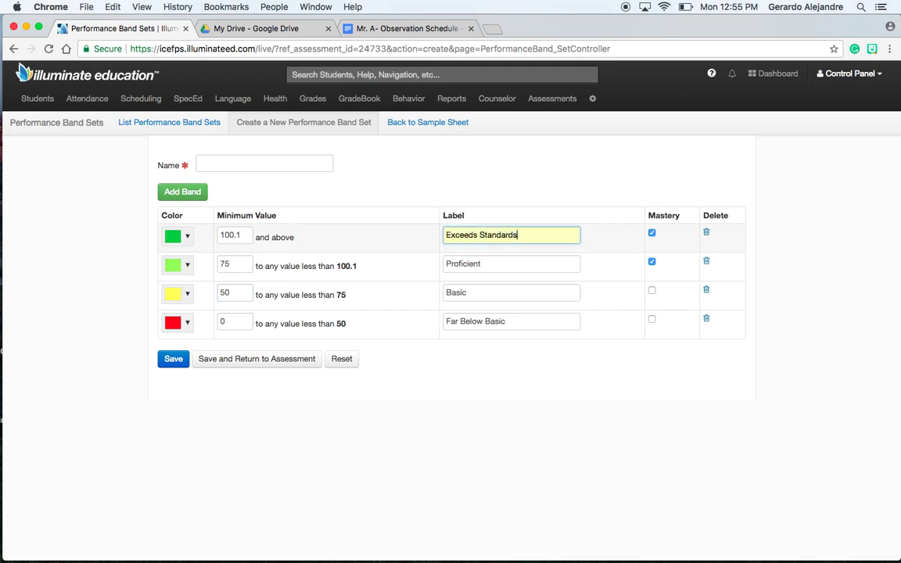
# Replace the label of the second band, with minimum value 75, with Meets Standards
pyautogui.click(499, 262)
pyautogui.press('BackSpace')
pyautogui.press('BackSpace')
pyautogui.press('BackSpace')
pyautogui.press('BackSpace')
pyautogui.press('BackSpace')
pyautogui.press('BackSpace')
pyautogui.press('BackSpace')
pyautogui.press('BackSpace')
pyautogui.press('BackSpace')
pyautogui.press('BackSpace')
pyautogui.write('M')
pyautogui.press('Down')
pyautogui.press('Return')
# Replace the label of the third band, with minimum value 50, with Approaching Standard
pyautogui.click(492, 292)
pyautogui.press('BackSpace')
pyautogui.press('BackSpace')
pyautogui.press('BackSpace')
pyautogui.press('BackSpace')
pyautogui.press('BackSpace')
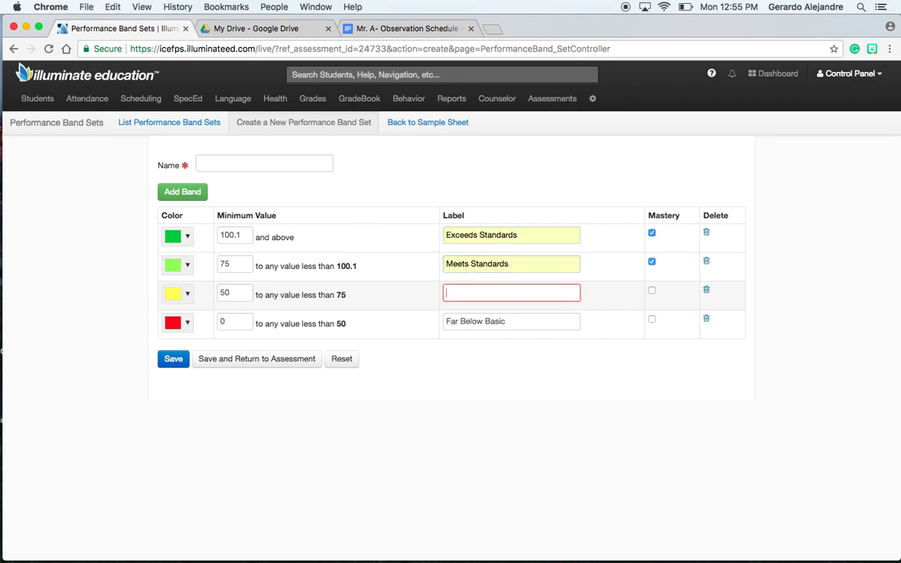
pyautogui.write('Ap')
pyautogui.press('Down')
pyautogui.press('Return')
# Replace the label of the lowest band, with minimum value 0, with Does Not Meet Standard
pyautogui.click(491, 320)
pyautogui.press('BackSpace')
pyautogui.press('BackSpace')
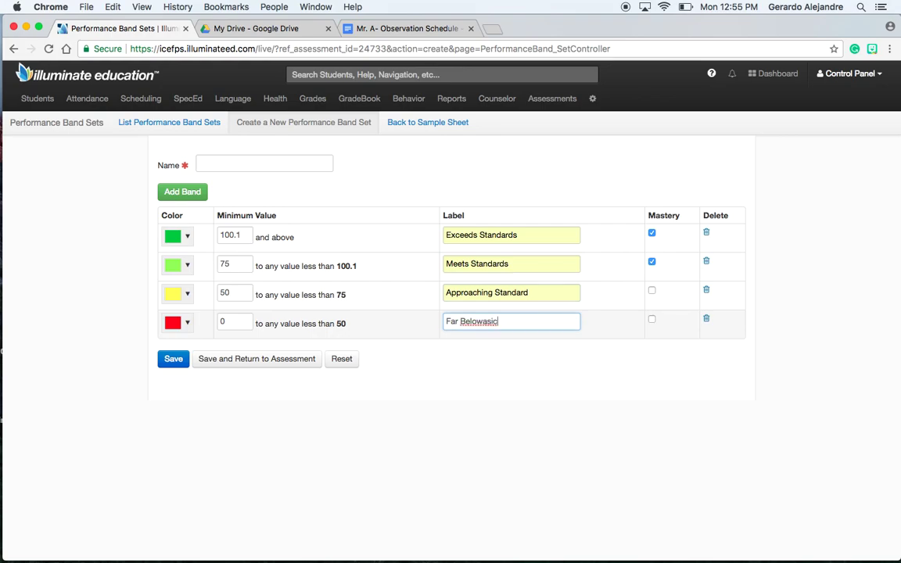
pyautogui.press('BackSpace')
pyautogui.press('BackSpace')
pyautogui.press('BackSpace')
pyautogui.press('BackSpace')
pyautogui.press('BackSpace')
pyautogui.press('BackSpace')
pyautogui.press('BackSpace')
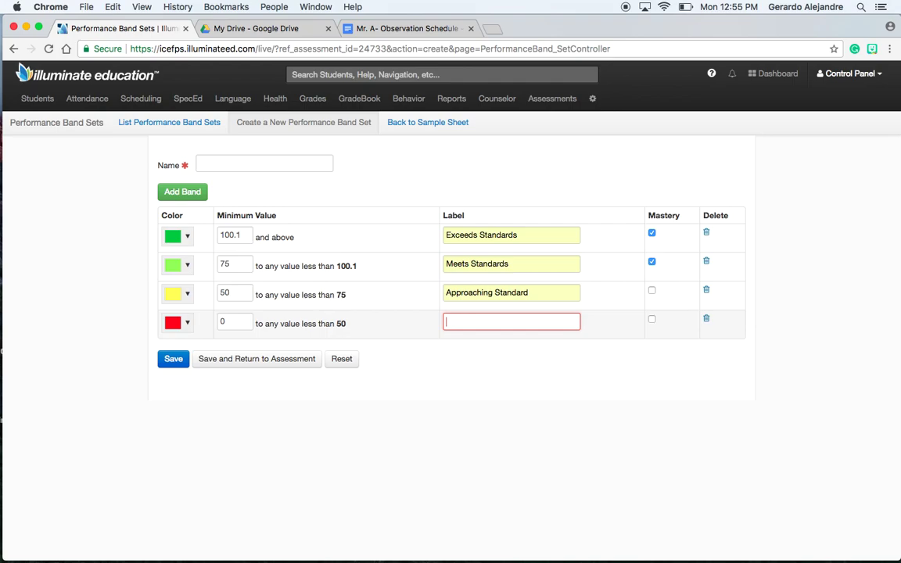
pyautogui.write('D')
pyautogui.press('Down')
pyautogui.press('Return')
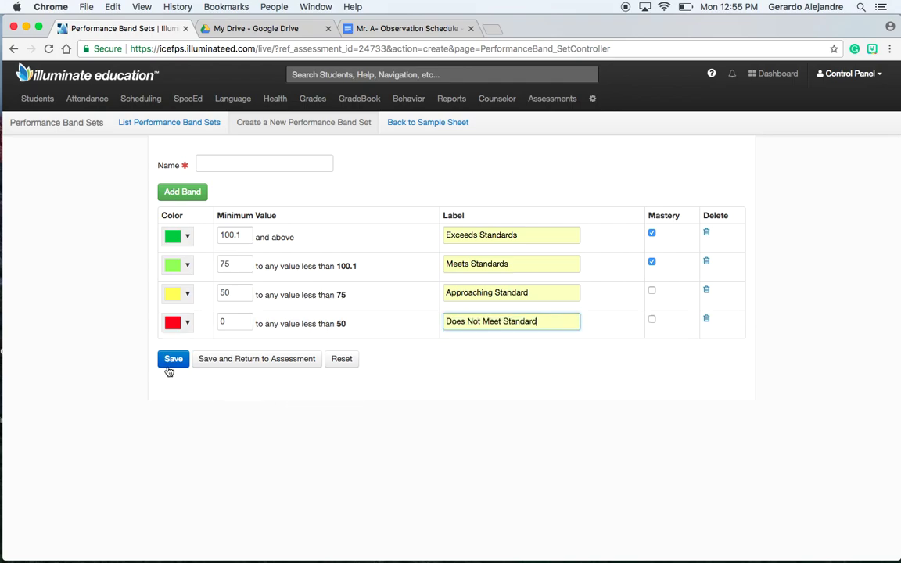
# Name the performance band set Sample PB, save it and open the list of performance band sets
pyautogui.click(239, 163)
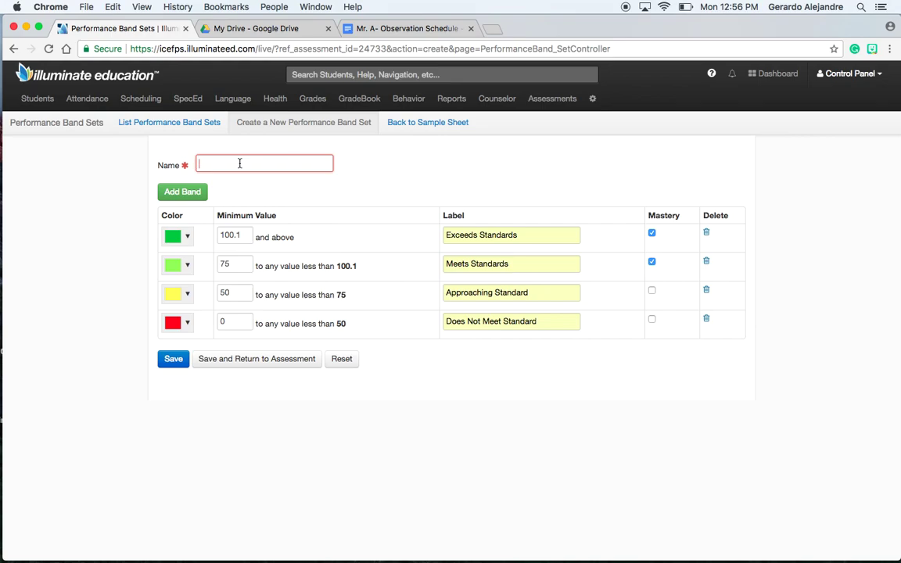
pyautogui.write('Sample PB')
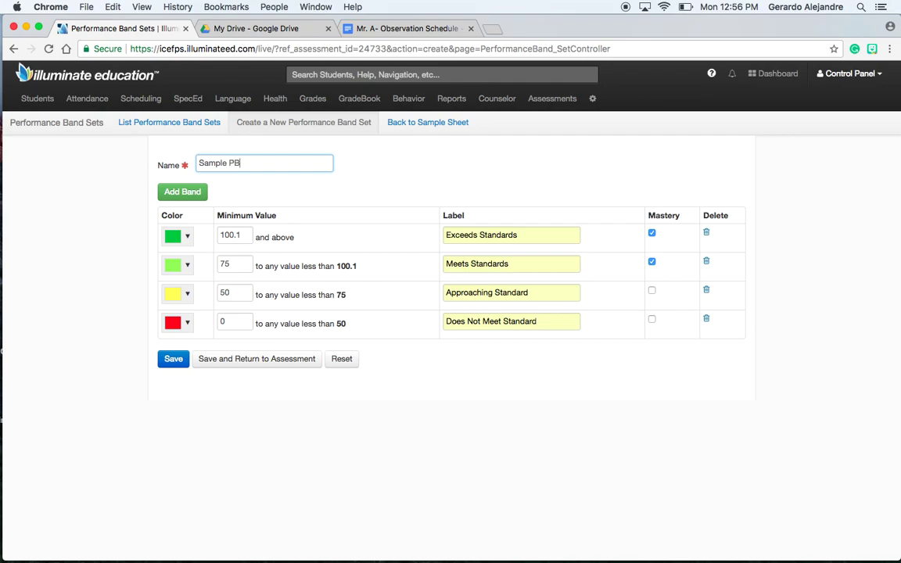
pyautogui.click(171, 360)
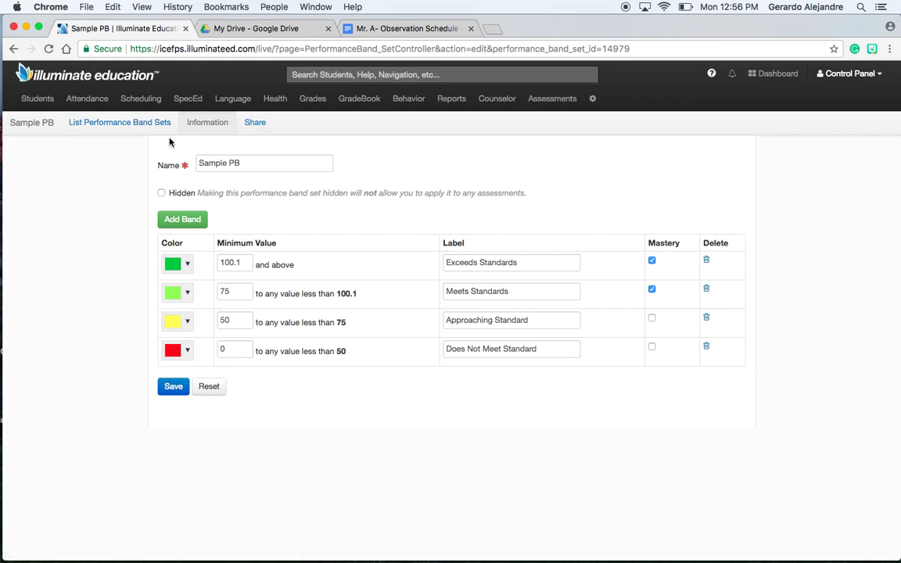
pyautogui.click(126, 128)
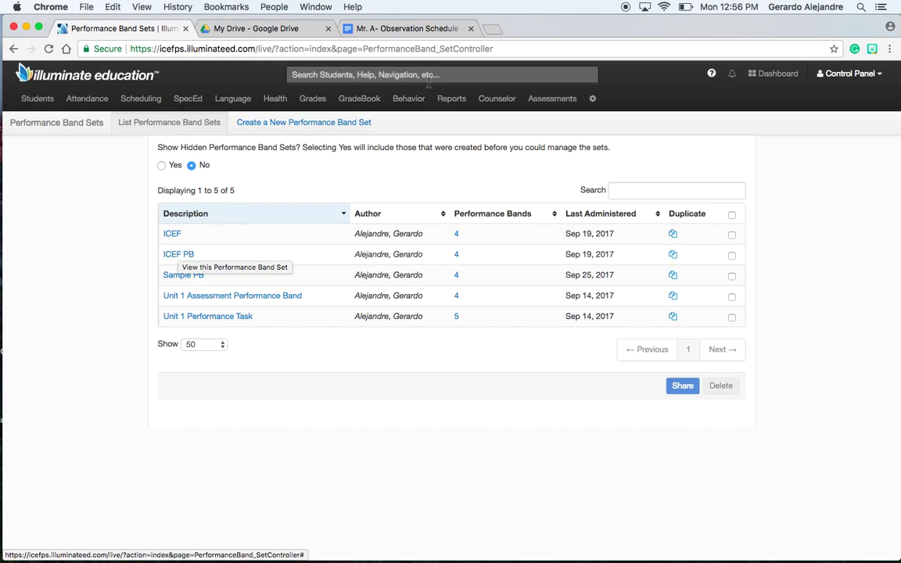
# Open the Sample Sheet assessment from the previous version of the assessment list and dismiss the student-responses prompt
pyautogui.click(555, 104)
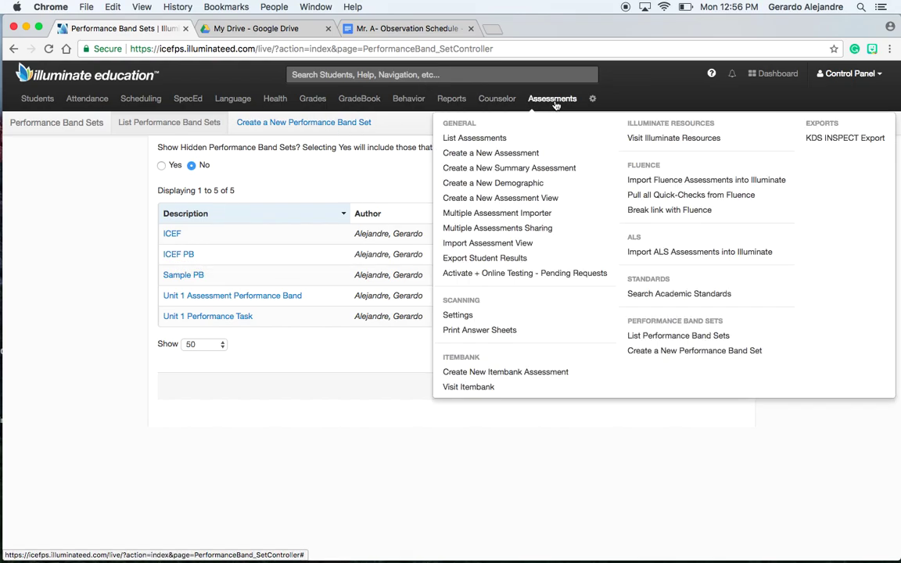
pyautogui.click(502, 138)
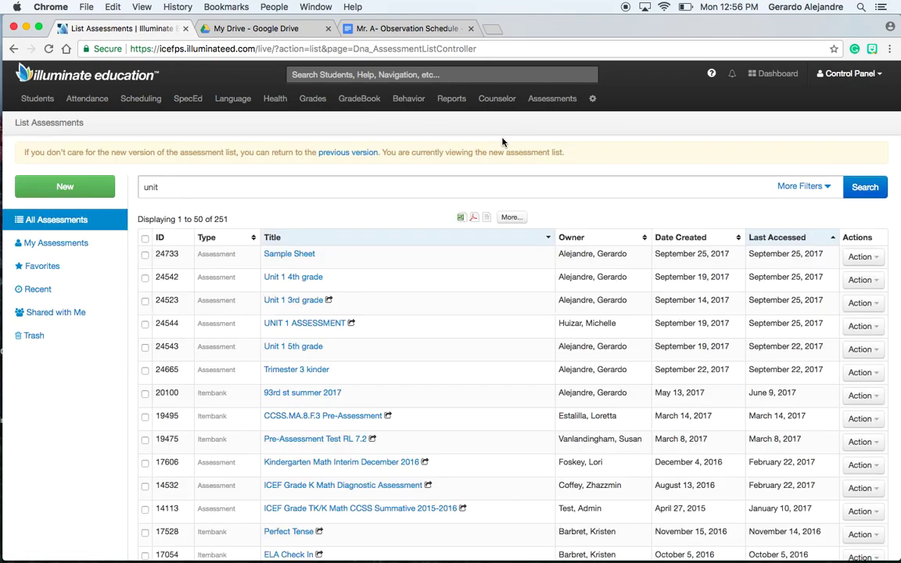
pyautogui.click(549, 101)
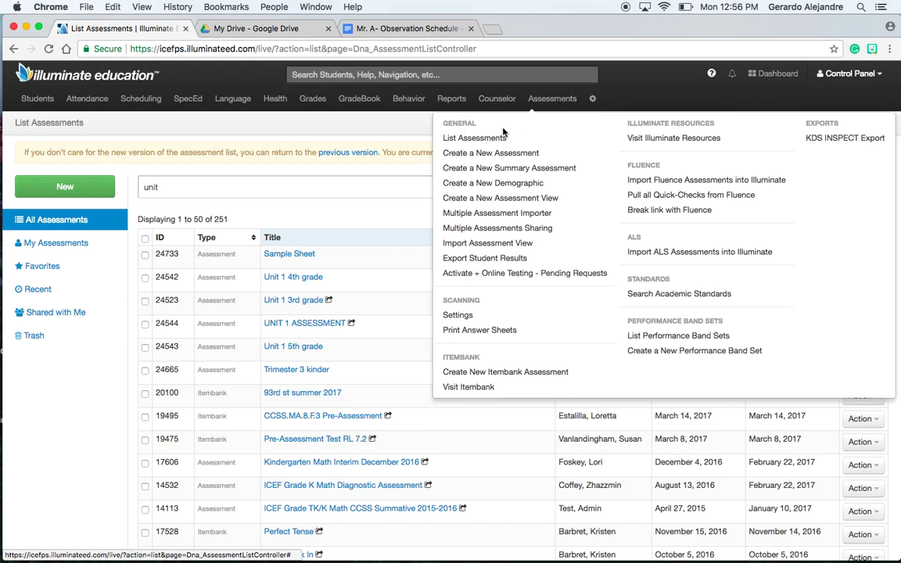
pyautogui.click(475, 138)
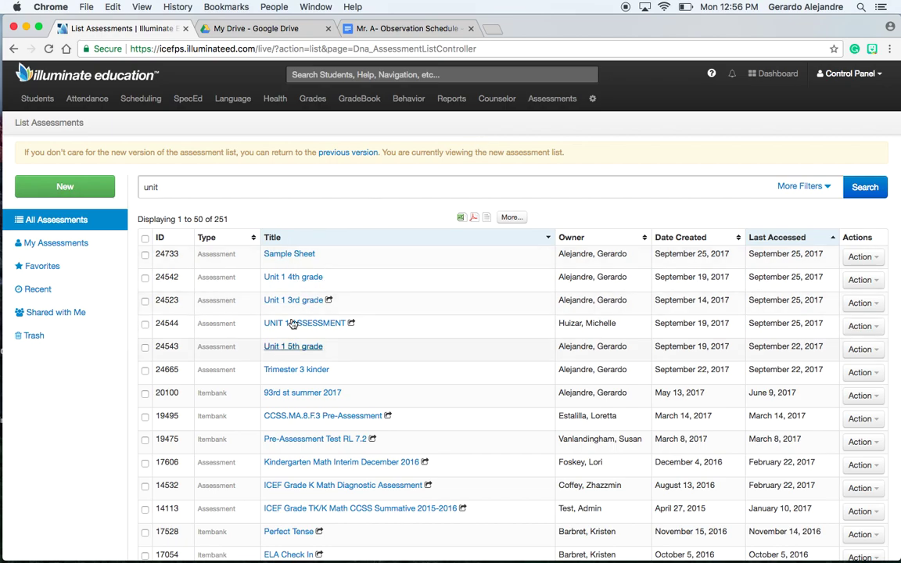
pyautogui.click(338, 155)
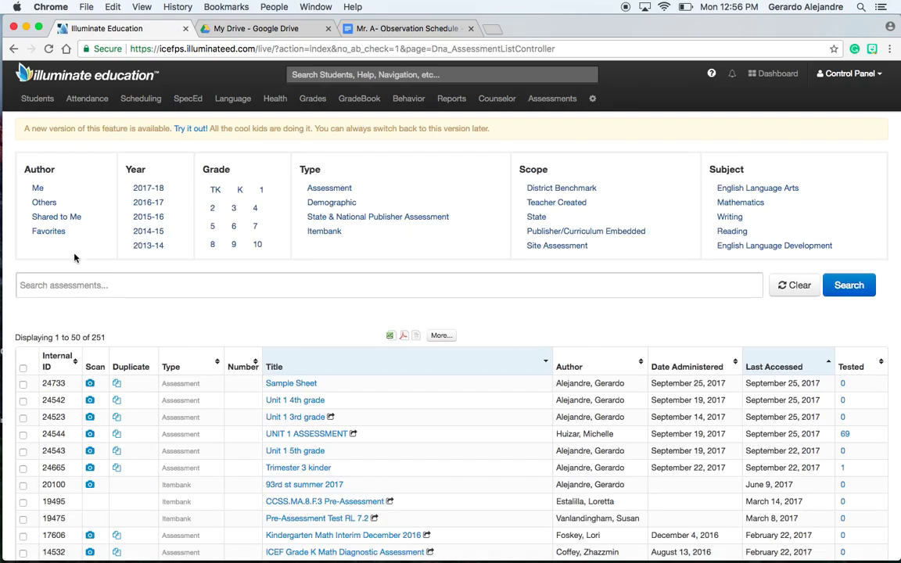
pyautogui.scroll(-1, 303, 304)
pyautogui.scroll(-1, 303, 304)
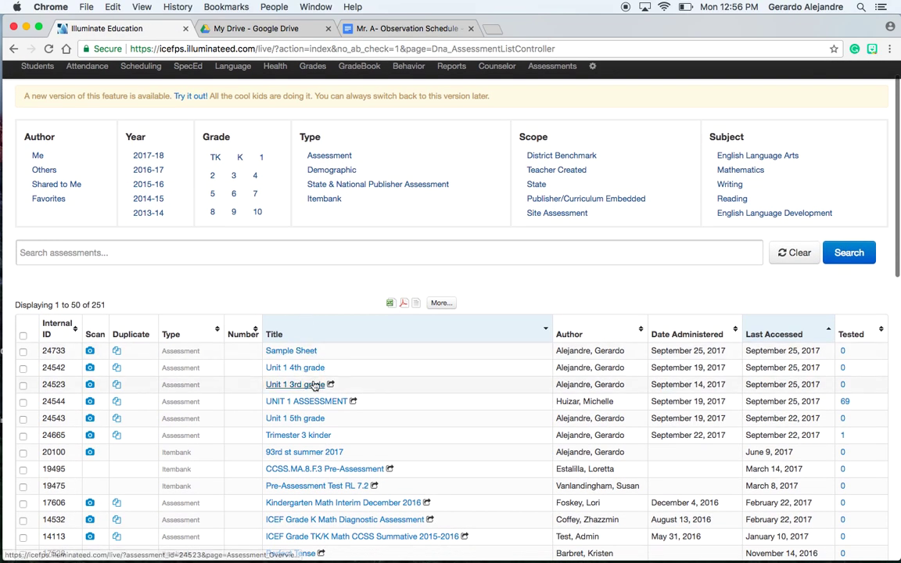
pyautogui.click(297, 355)
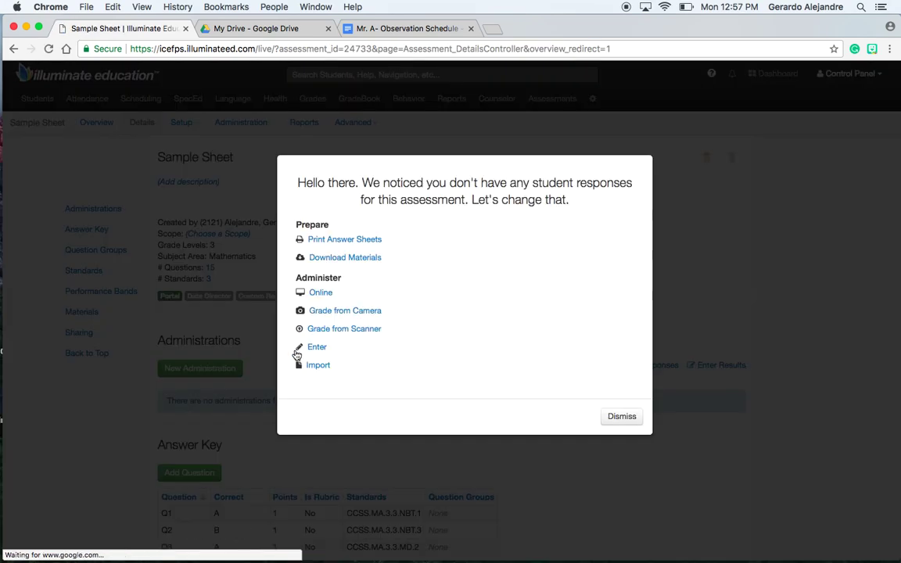
pyautogui.click(612, 417)
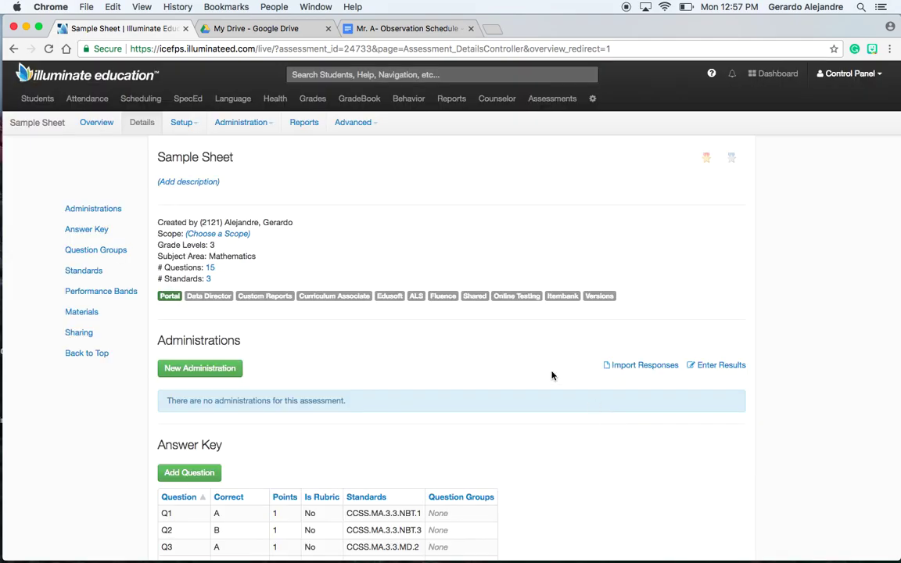
# Set the assessment's Performance Band Set to Sample PB in its expanded information settings and save
pyautogui.click(184, 123)
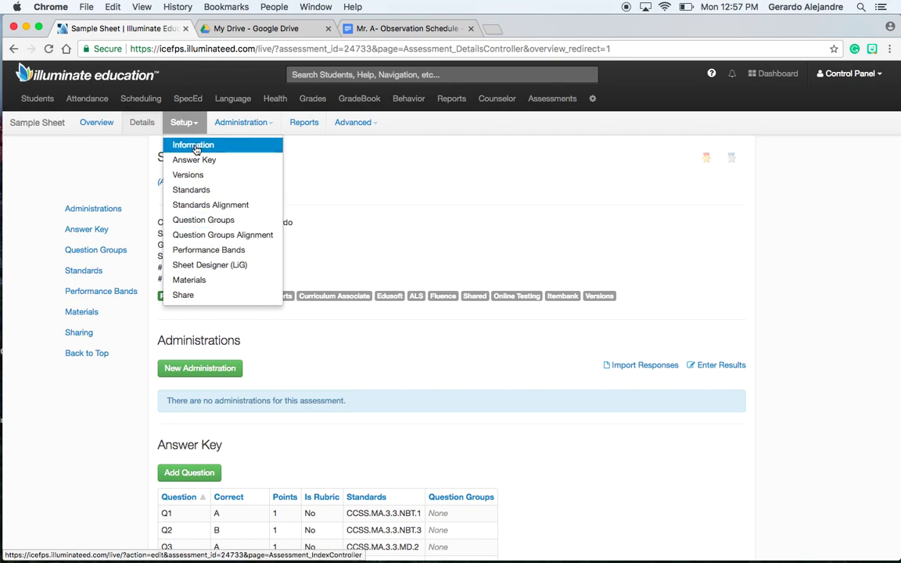
pyautogui.click(195, 147)
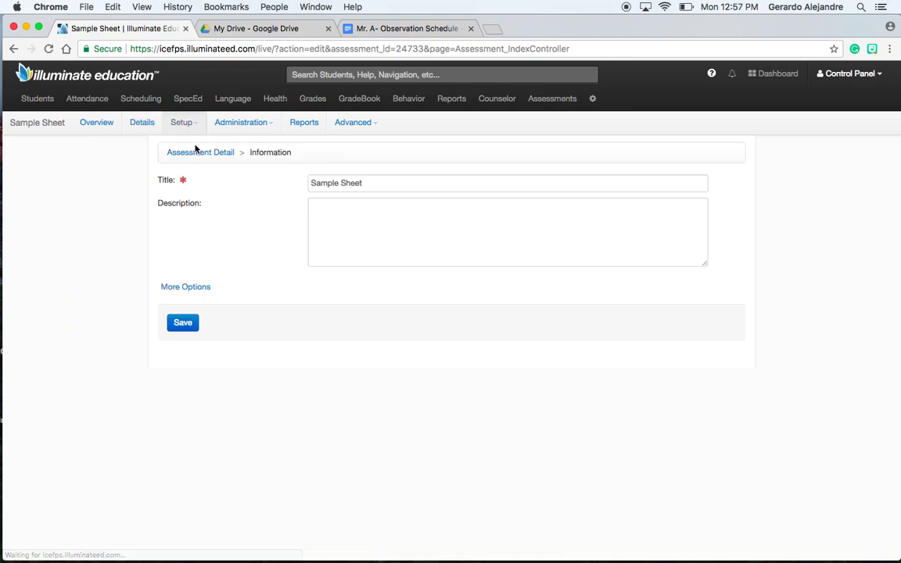
pyautogui.click(191, 290)
pyautogui.scroll(-2, 279, 372)
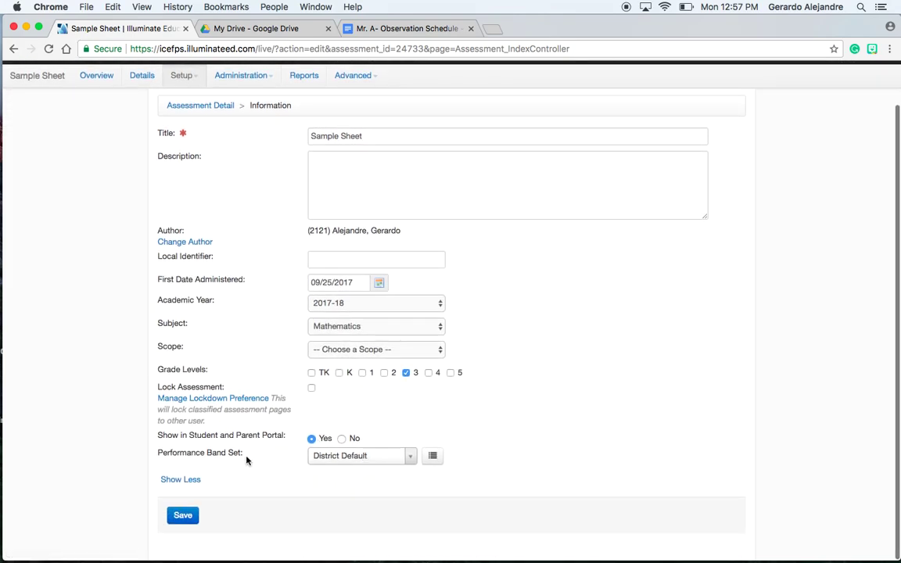
pyautogui.click(368, 455)
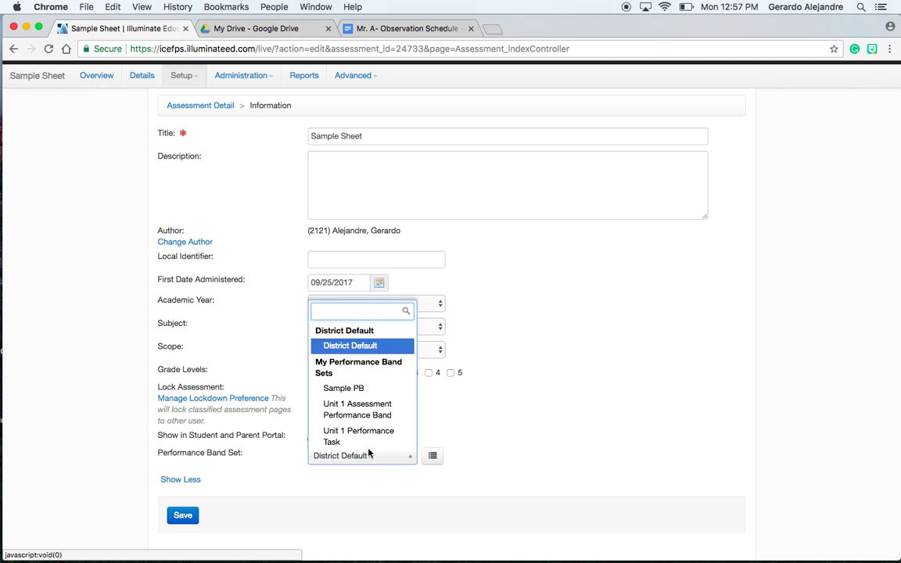
pyautogui.click(355, 391)
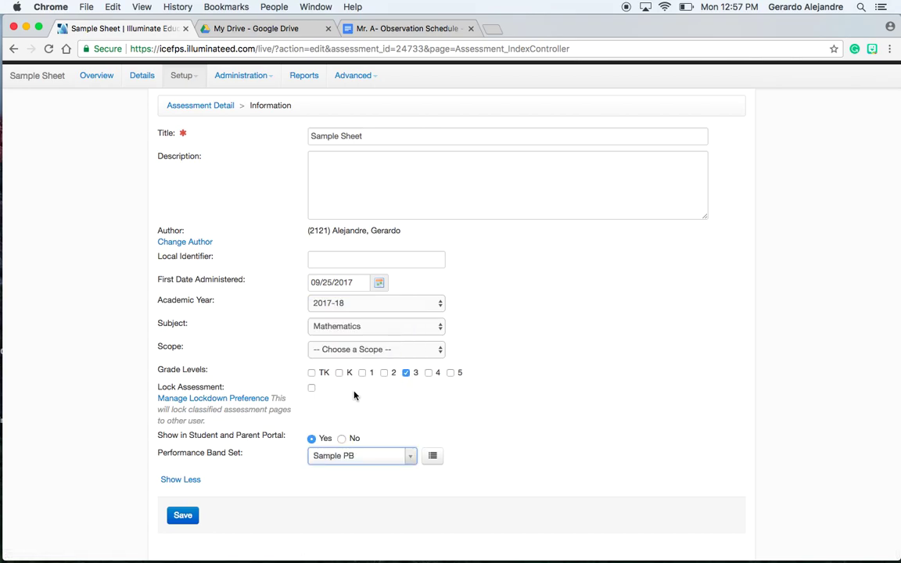
pyautogui.click(181, 514)
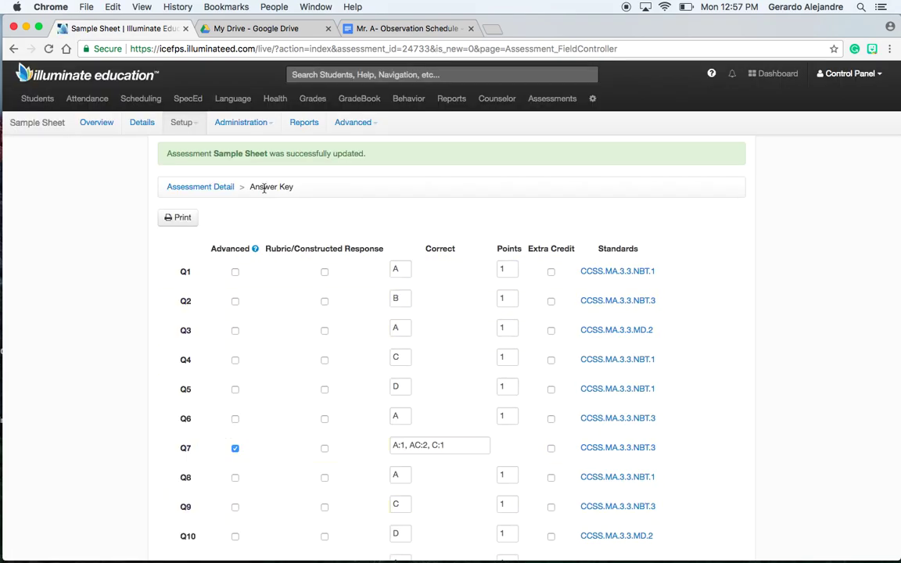
# Apply the Sample PB performance band set to all the standards of the assessment
pyautogui.click(178, 124)
pyautogui.click(206, 249)
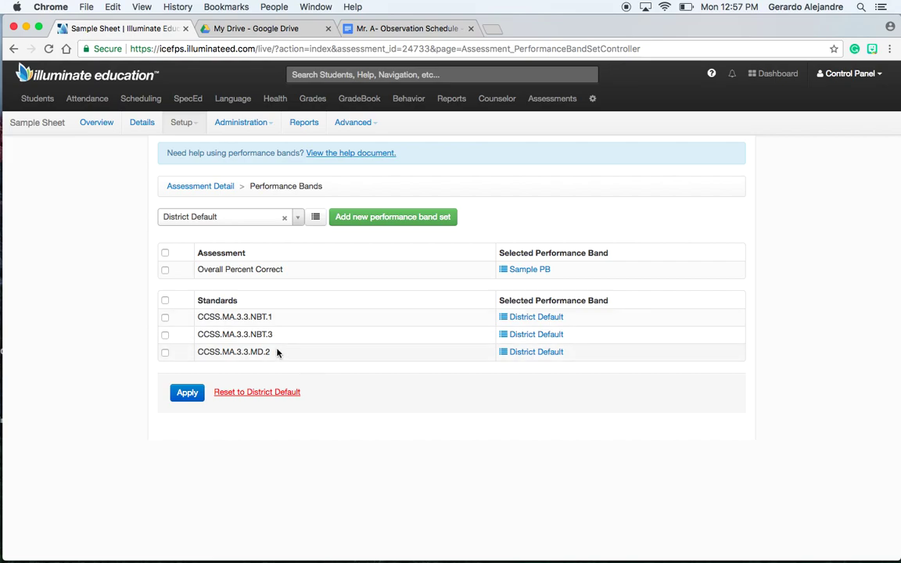
pyautogui.click(211, 222)
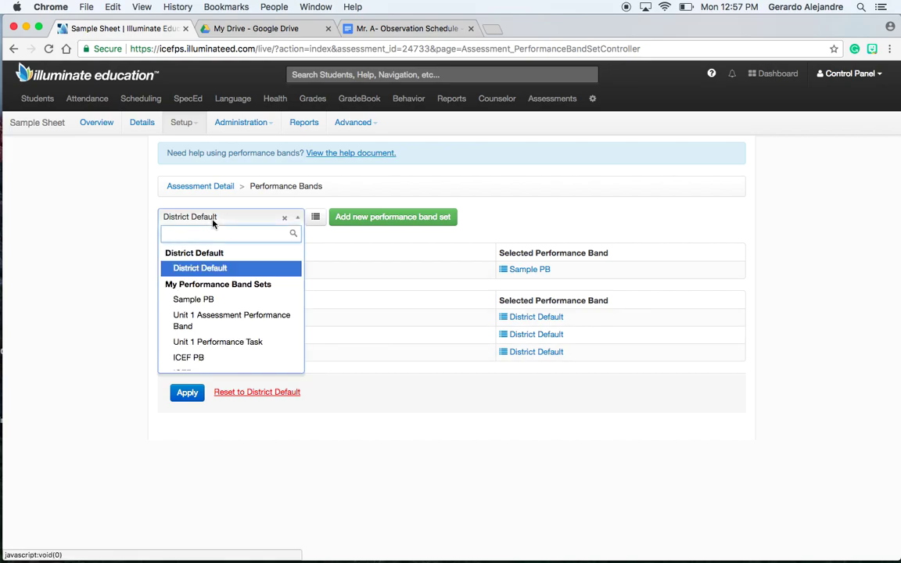
pyautogui.click(198, 301)
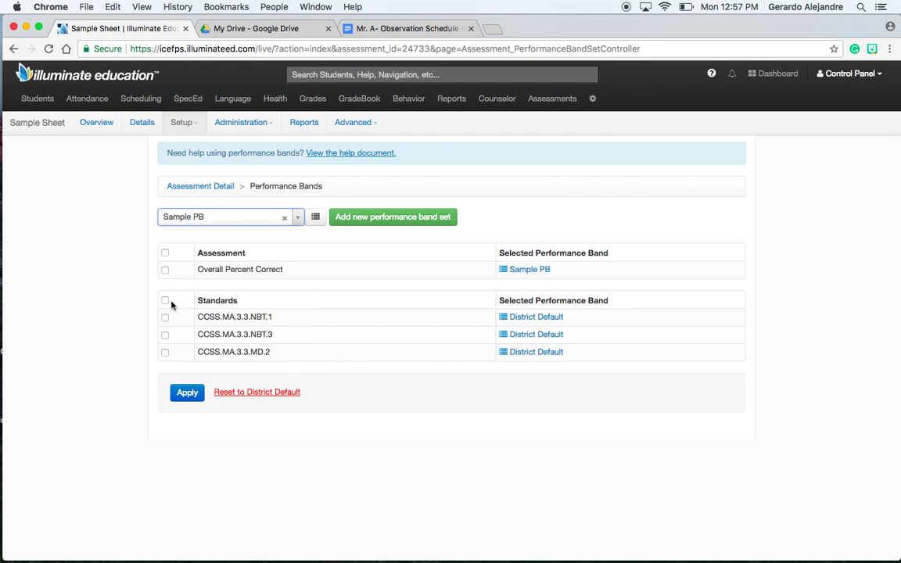
pyautogui.click(165, 302)
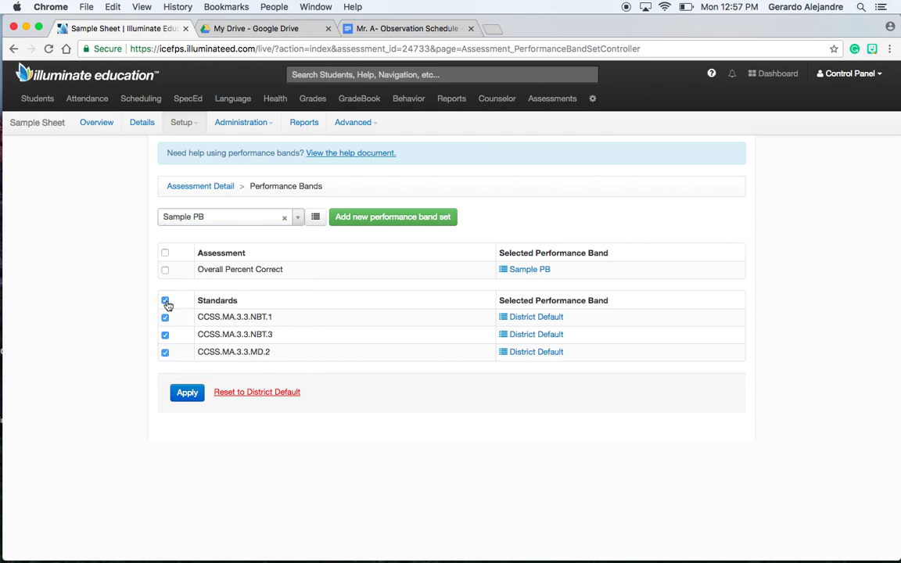
pyautogui.click(166, 302)
pyautogui.click(165, 334)
pyautogui.click(165, 301)
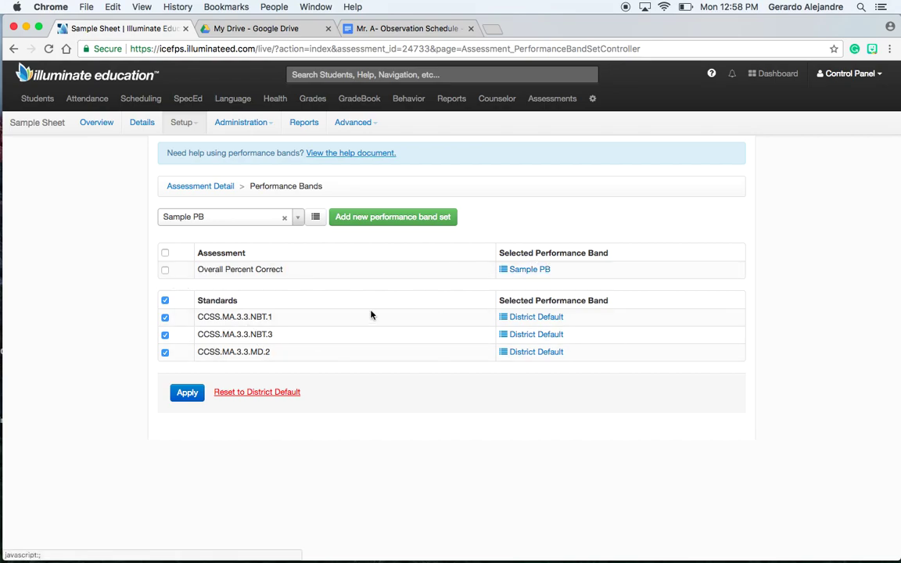
pyautogui.click(196, 392)
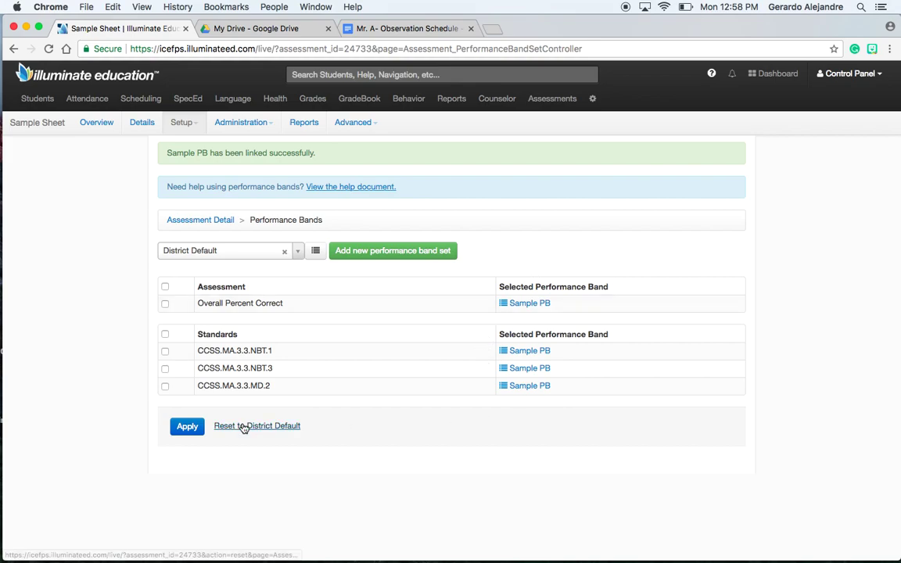
# Generate pre-slugged answer sheets for the assessment, filtered to the first teacher in the list
pyautogui.click(197, 128)
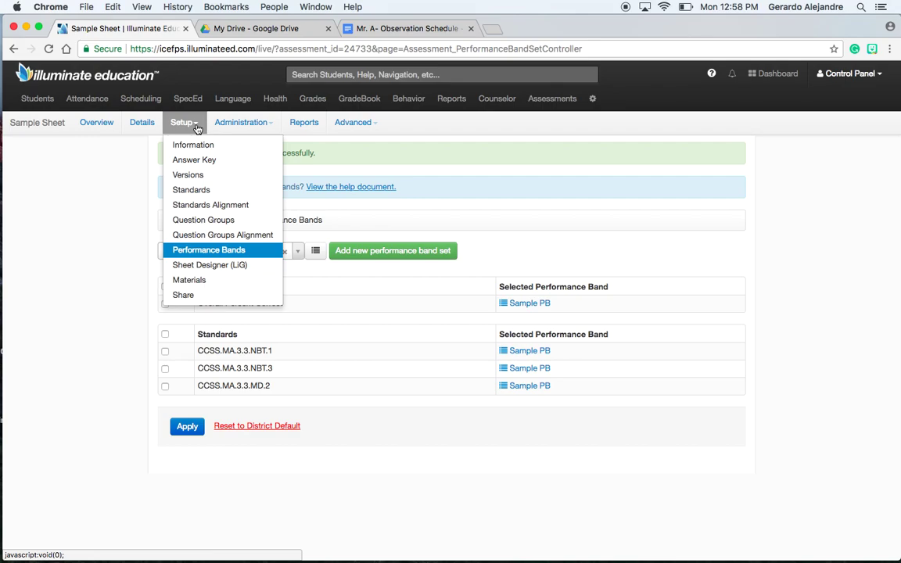
pyautogui.click(240, 124)
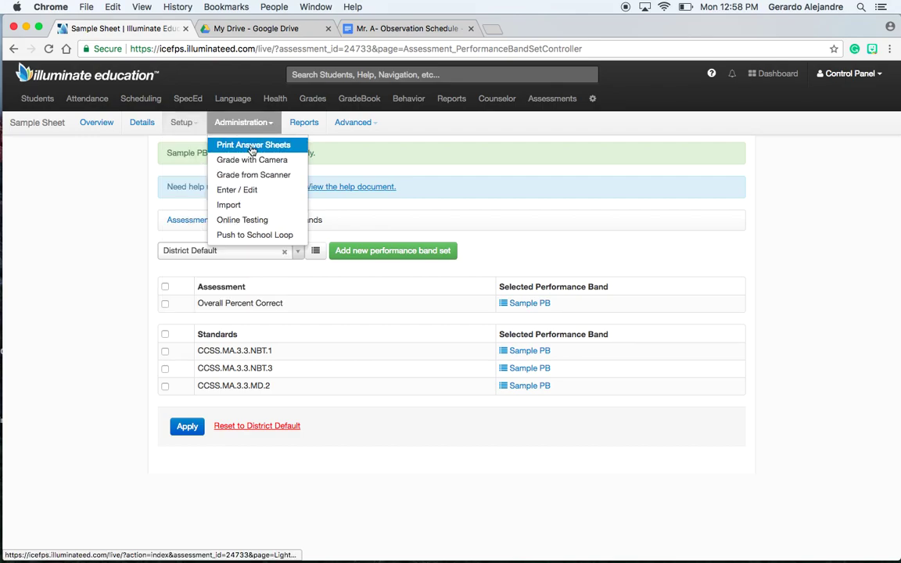
pyautogui.click(252, 148)
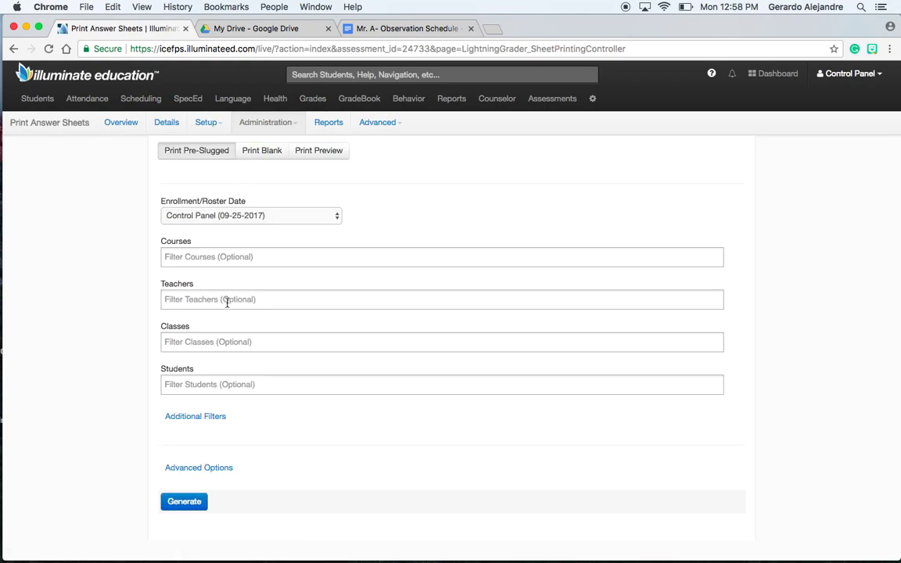
pyautogui.click(226, 303)
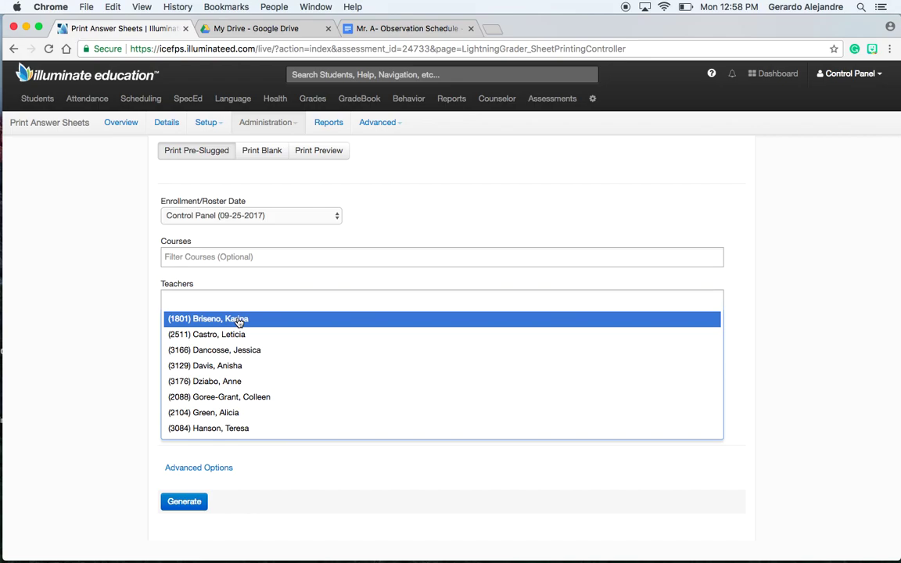
pyautogui.click(239, 320)
pyautogui.click(252, 477)
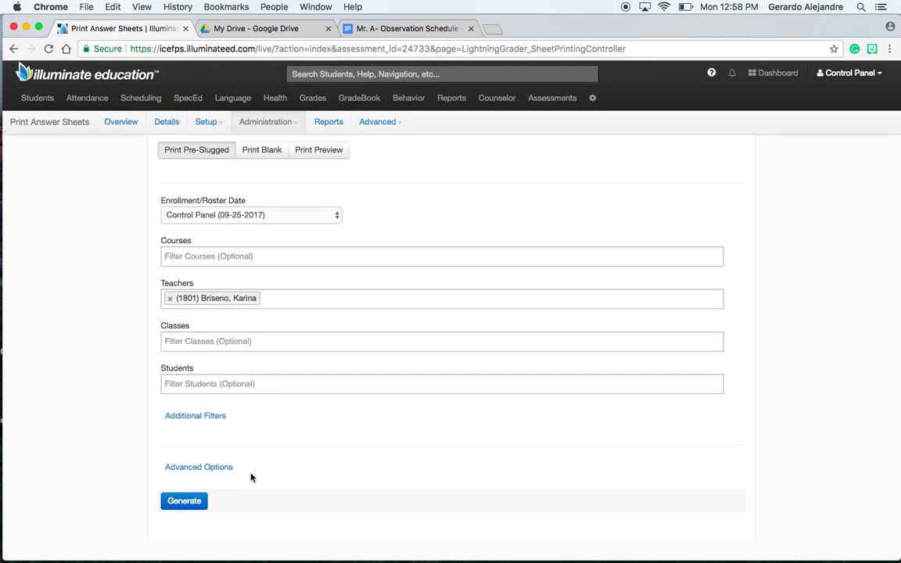
pyautogui.click(198, 502)
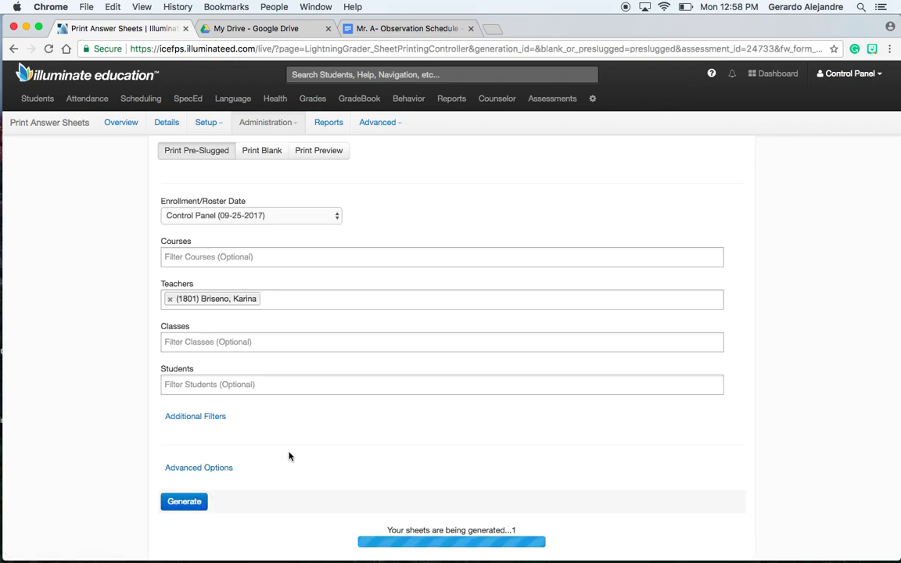
pyautogui.scroll(-1, 289, 456)
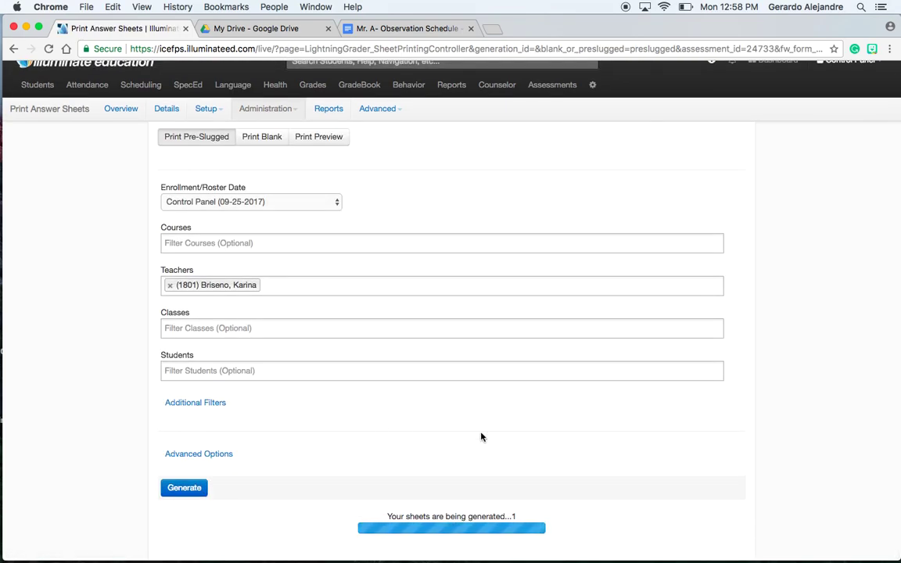
pyautogui.scroll(-1, 481, 437)
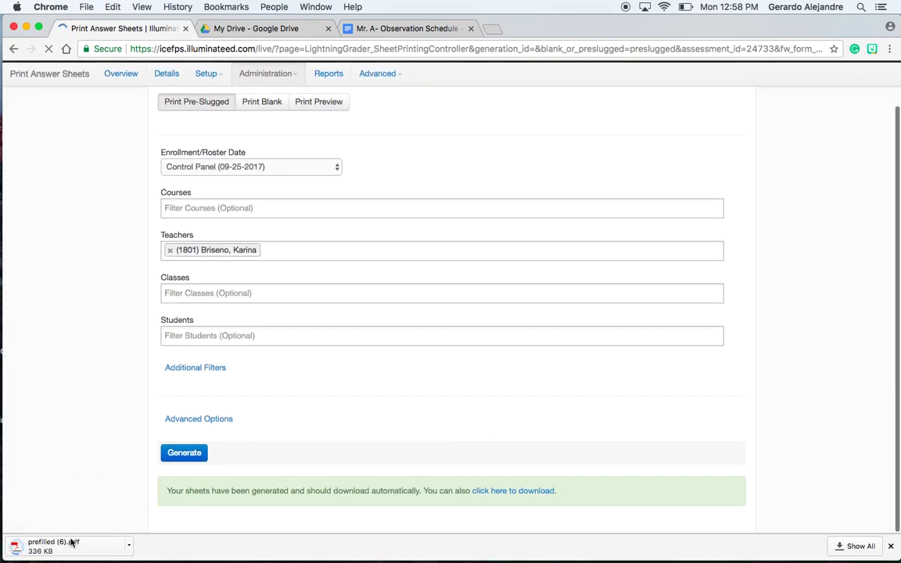
# Open the downloaded prefilled (6).pdf and examine the layout of the pre-slugged answer sheet
pyautogui.click(70, 546)
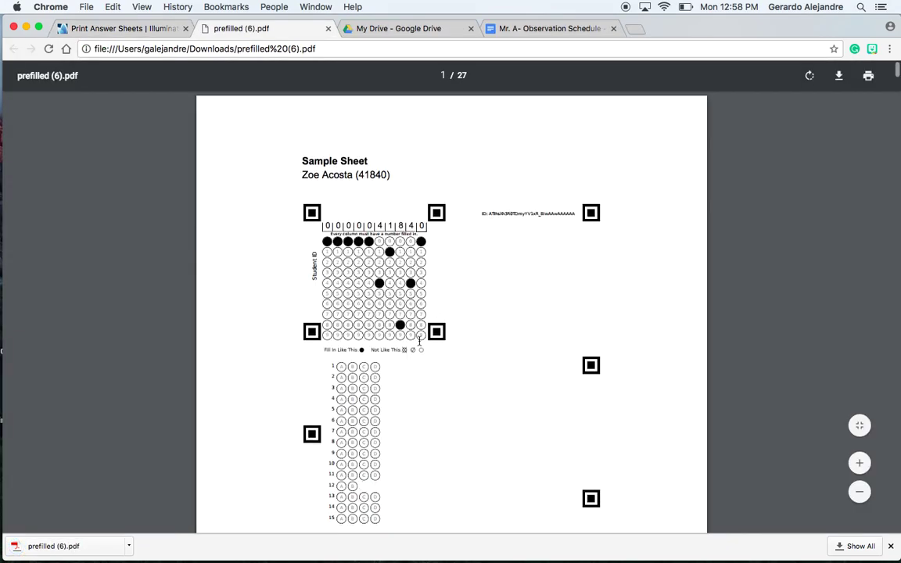
pyautogui.scroll(-3, 377, 290)
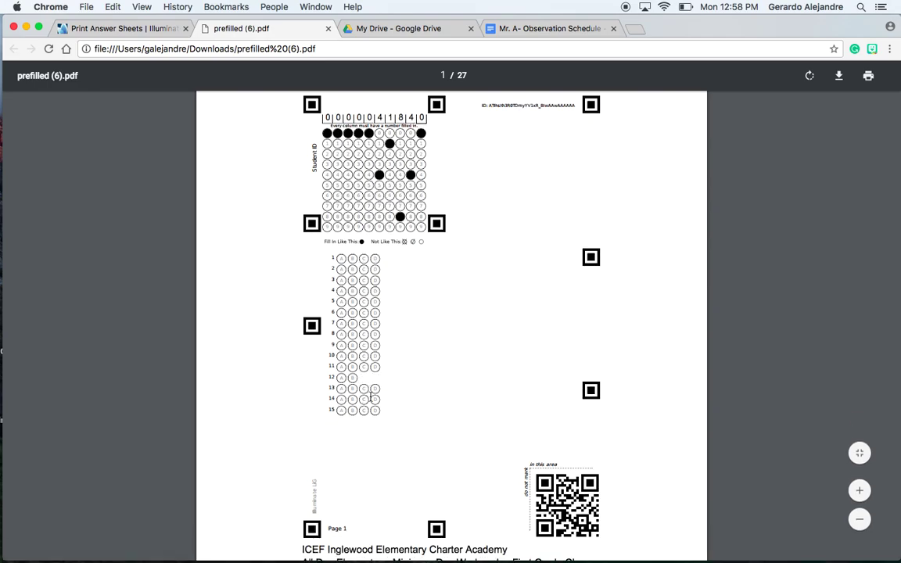
pyautogui.scroll(3, 429, 341)
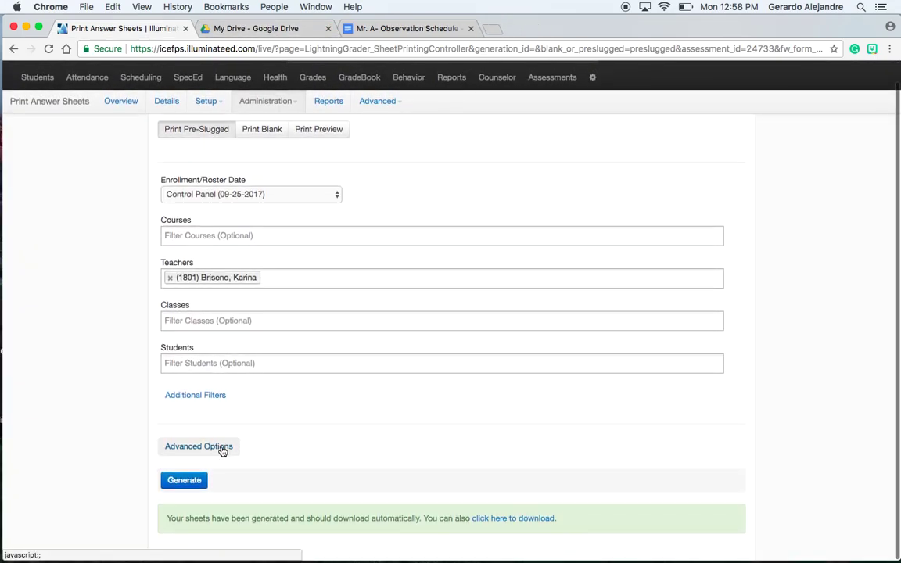
# Regenerate the pre-slugged answer sheets with the bubble size set to large, and check the resulting prefilled (7).pdf
pyautogui.click(222, 452)
pyautogui.scroll(-5, 314, 412)
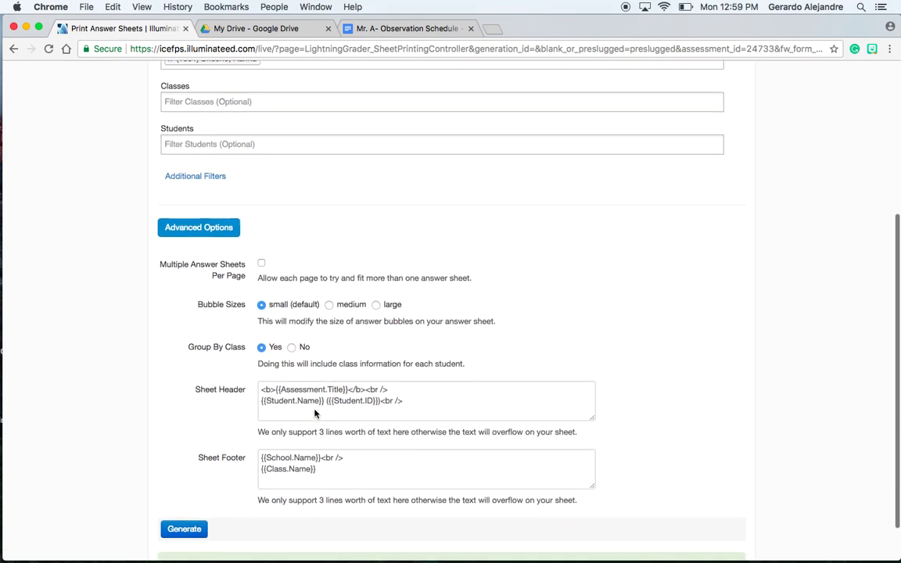
pyautogui.click(376, 303)
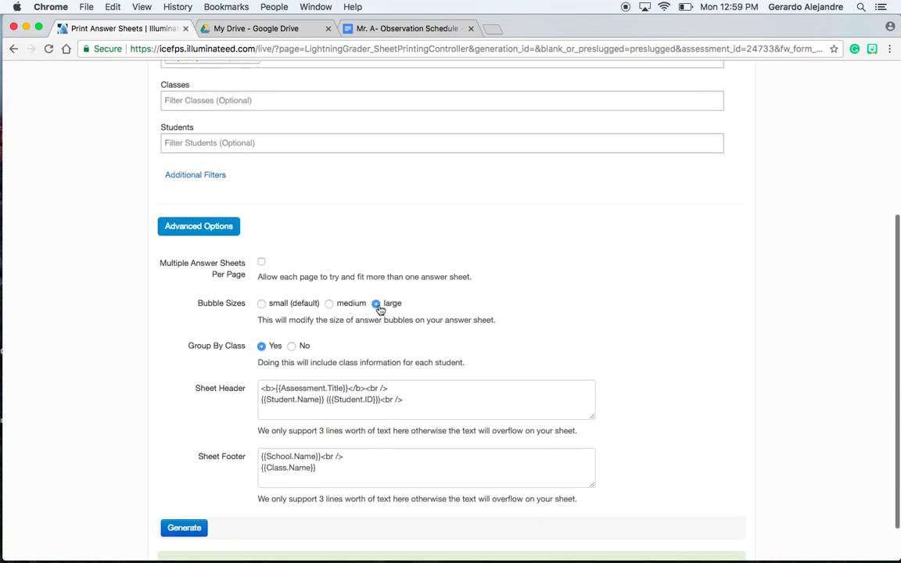
pyautogui.click(185, 528)
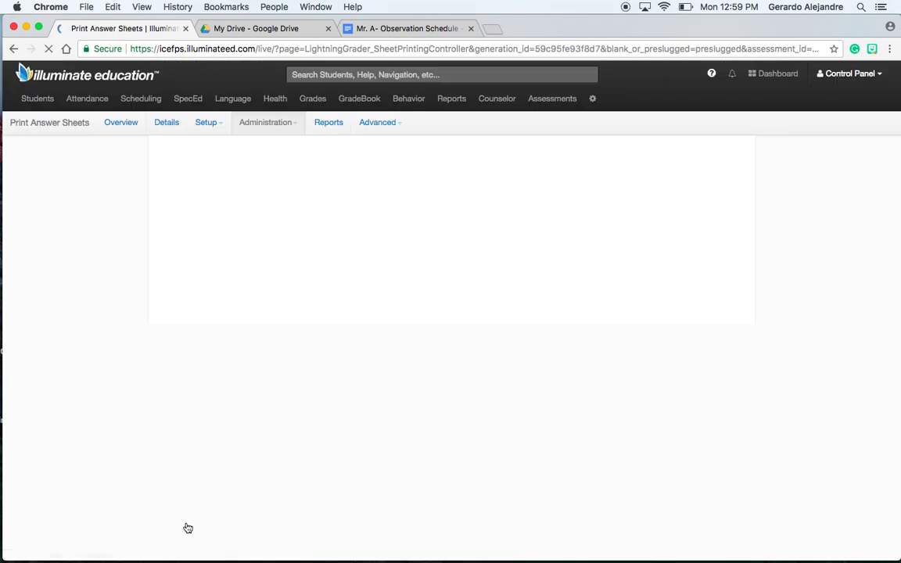
pyautogui.scroll(-1, 220, 449)
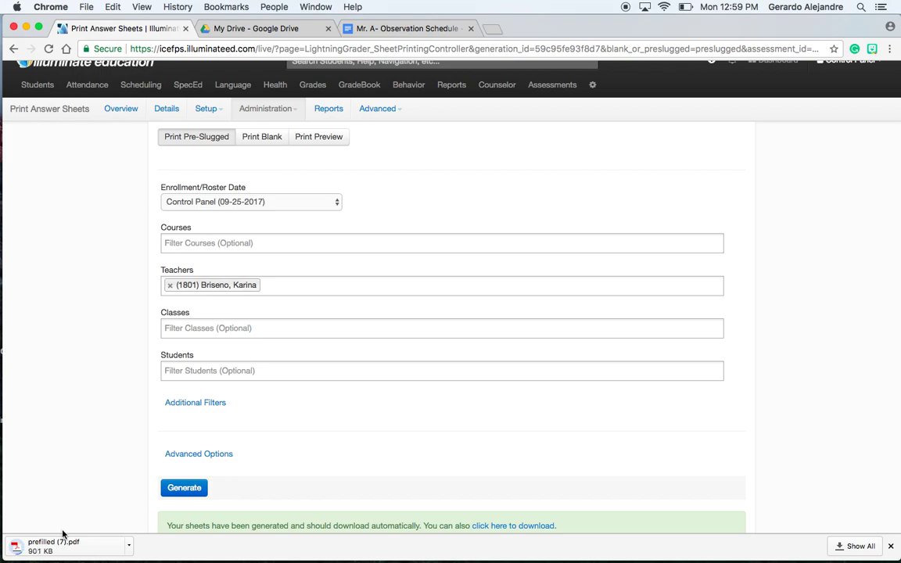
pyautogui.click(64, 546)
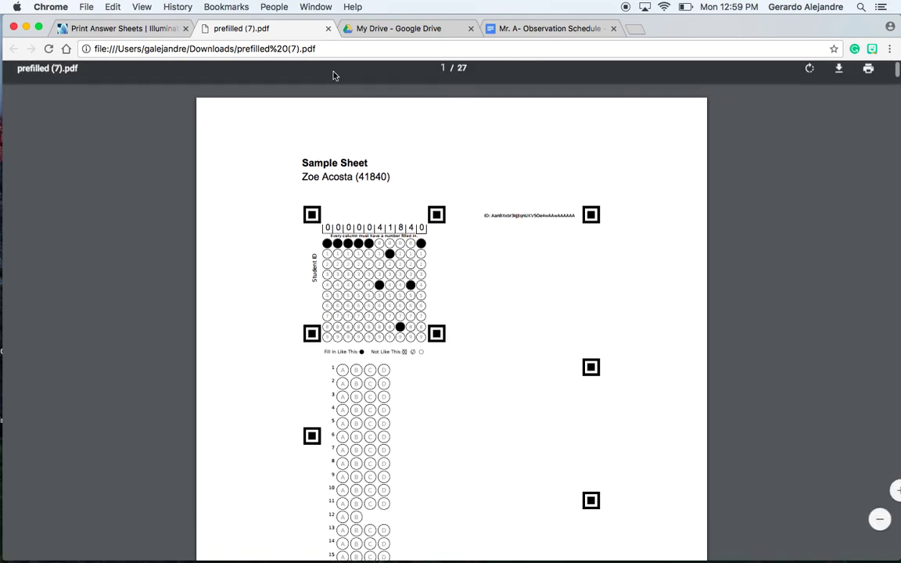
pyautogui.click(329, 29)
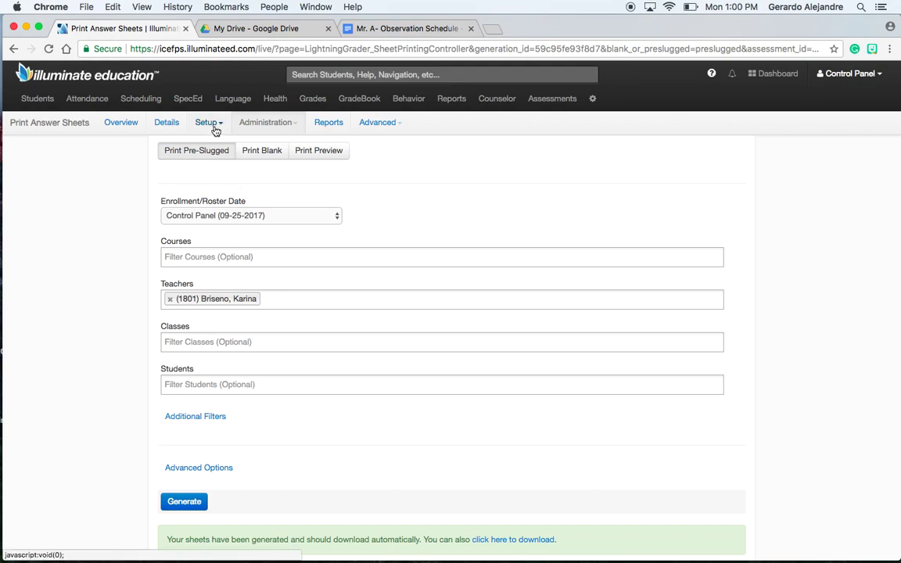
# Upload G4 U1 Assessment.pdf from the Documents folder and attach it to the assessment's materials
pyautogui.click(265, 126)
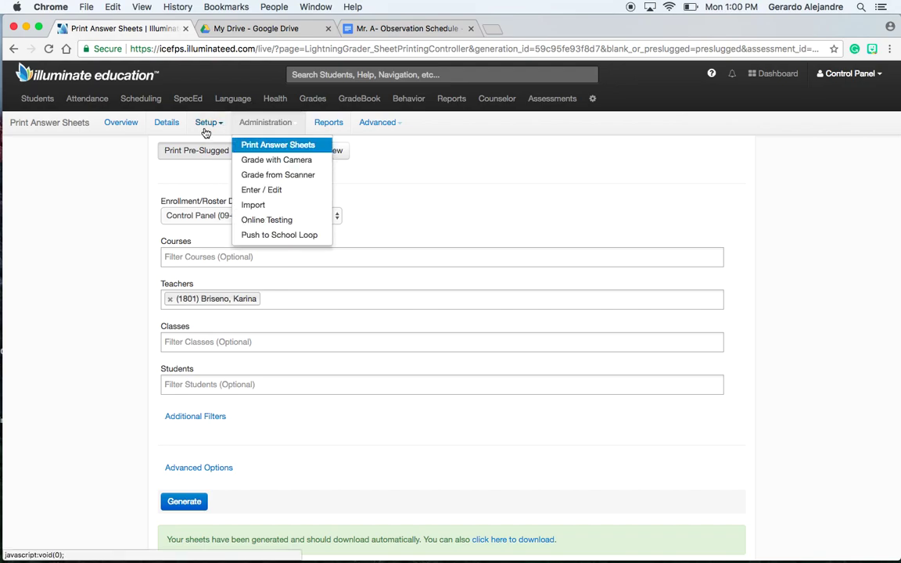
pyautogui.click(207, 125)
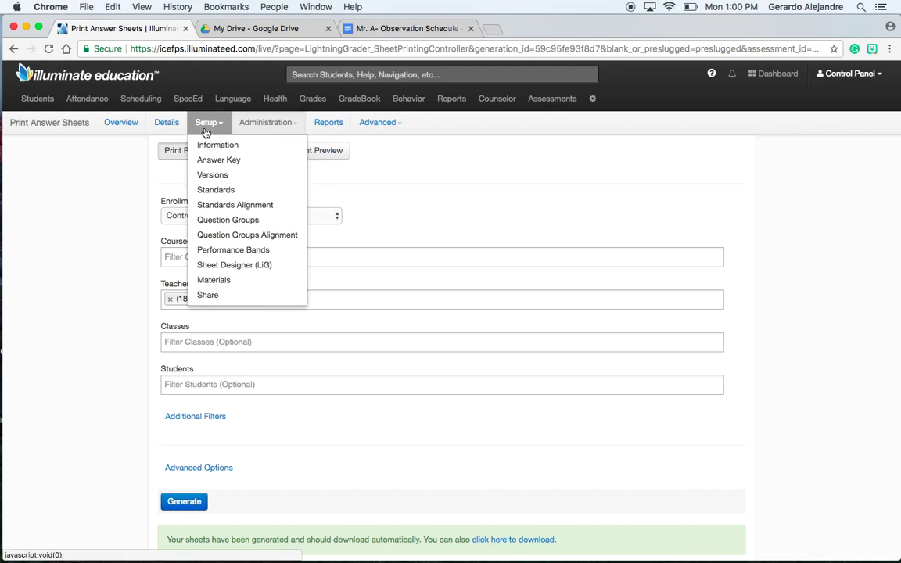
pyautogui.click(229, 282)
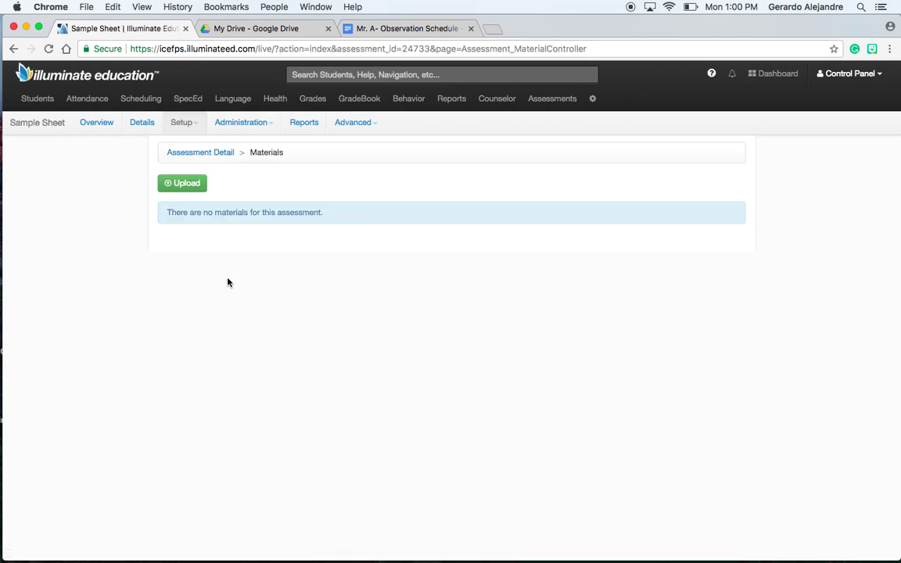
pyautogui.click(192, 185)
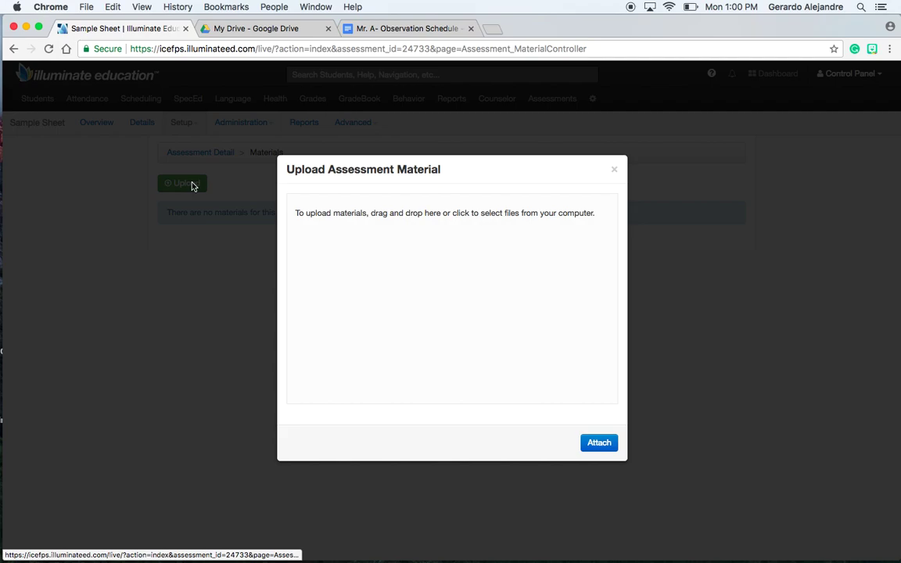
pyautogui.click(369, 221)
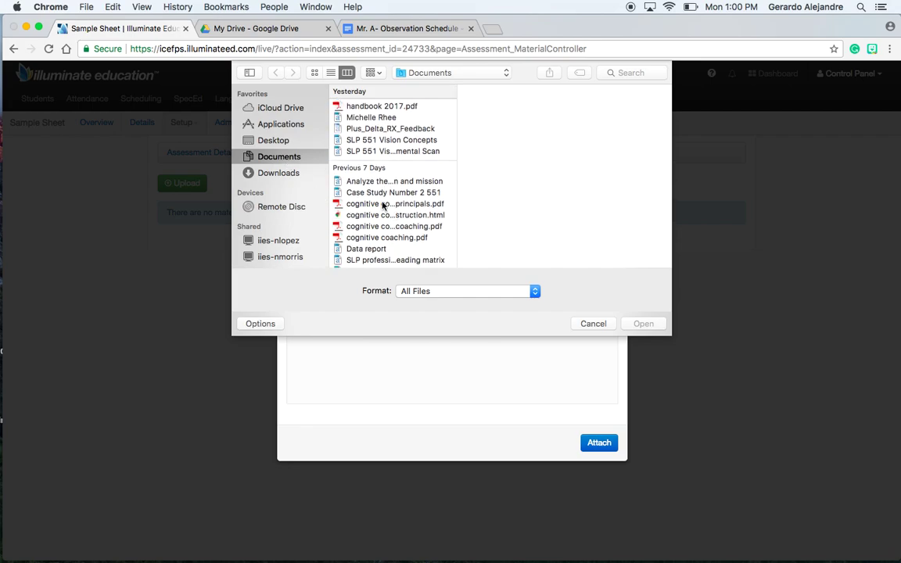
pyautogui.scroll(-5, 383, 205)
pyautogui.scroll(-5, 383, 206)
pyautogui.scroll(2, 383, 206)
pyautogui.scroll(-3, 383, 206)
pyautogui.scroll(-10, 383, 206)
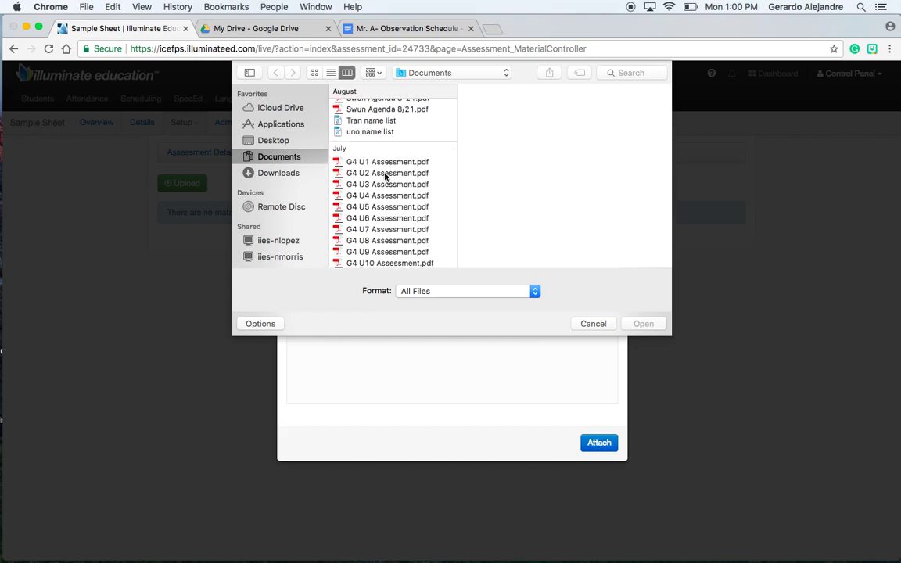
pyautogui.doubleClick(379, 163)
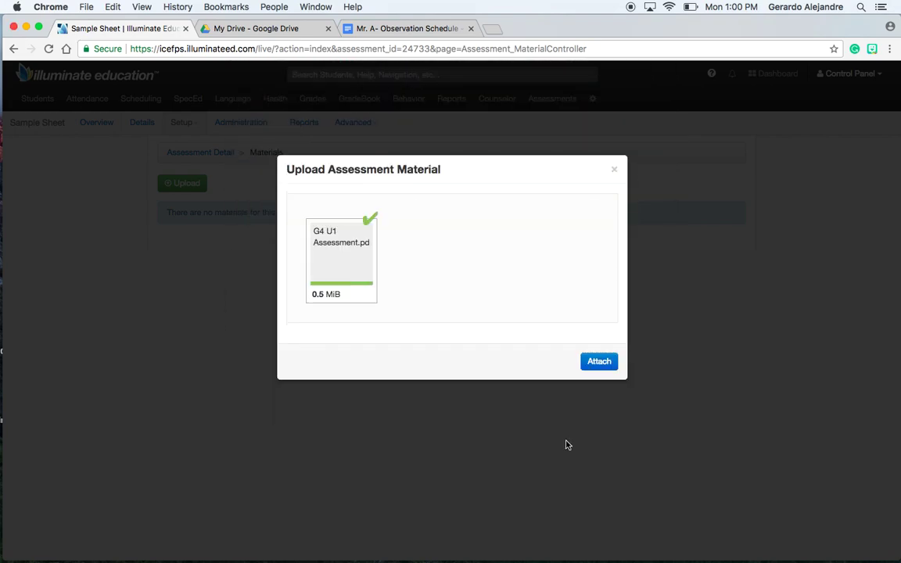
pyautogui.click(597, 362)
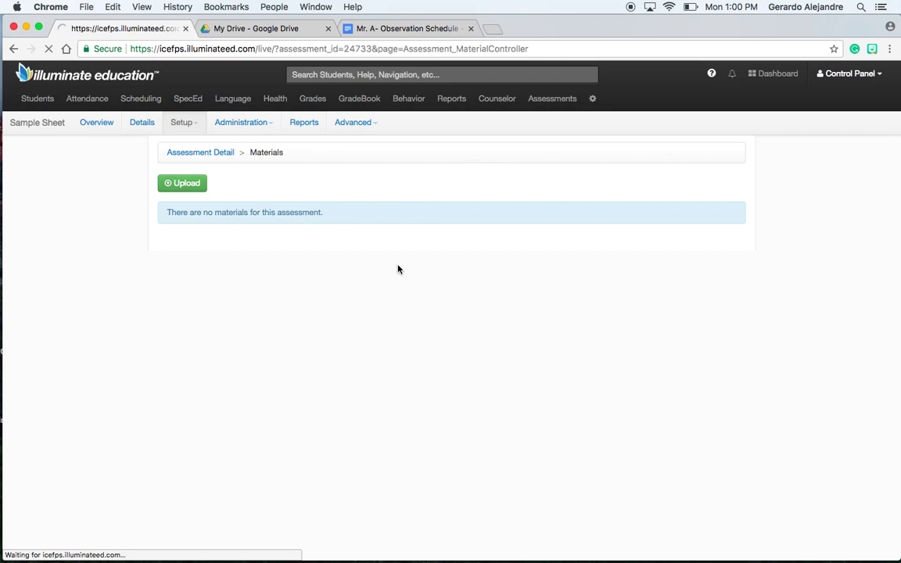
# Download the attached G4_U1_Assessment material, look through the PDF and close it
pyautogui.click(250, 262)
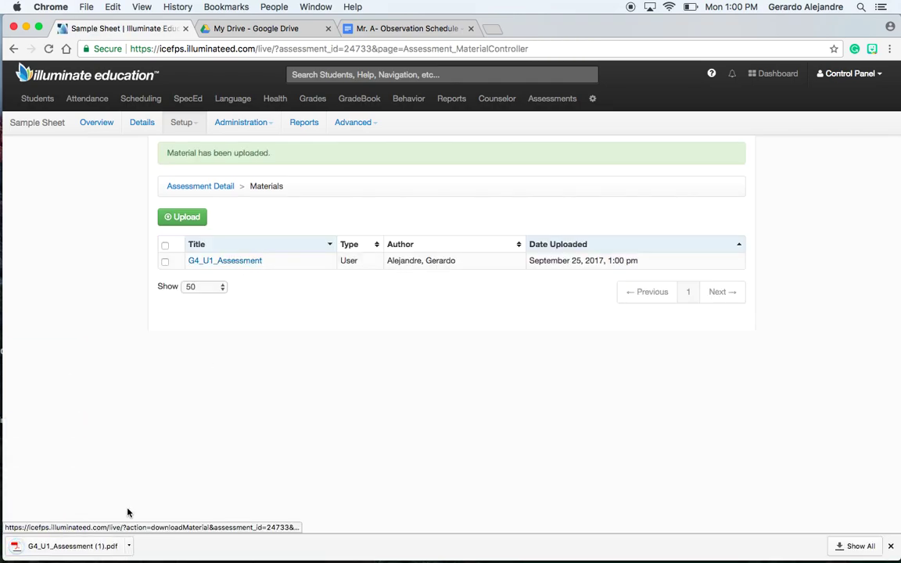
pyautogui.click(82, 547)
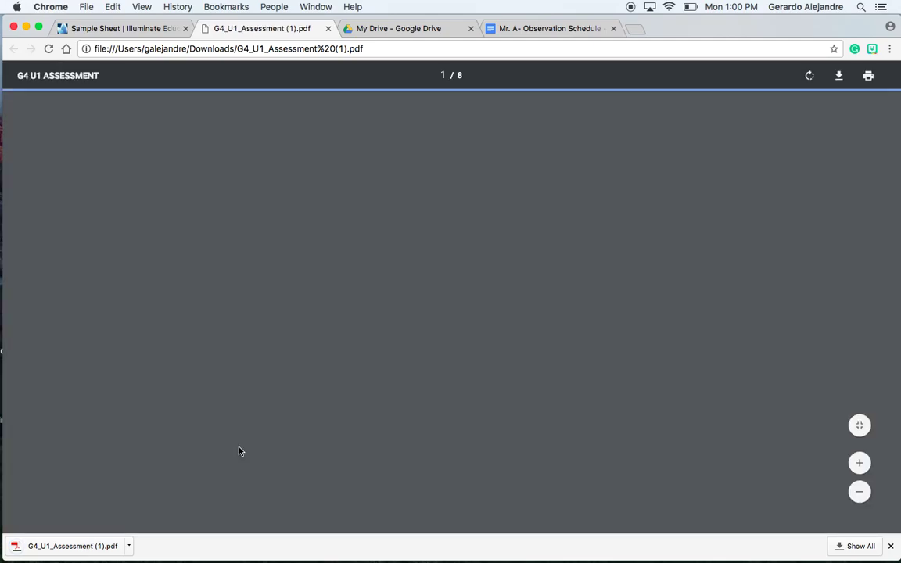
pyautogui.scroll(-5, 363, 383)
pyautogui.scroll(8, 362, 385)
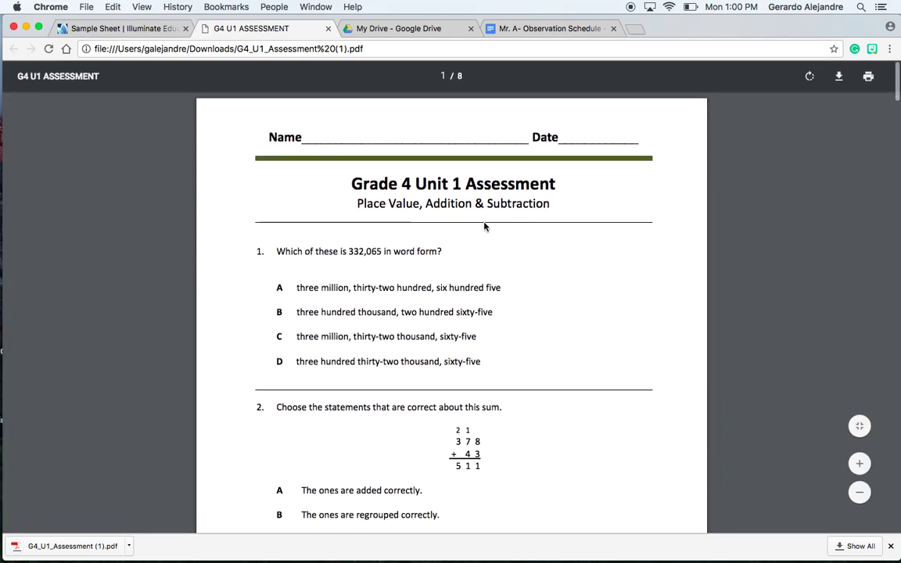
pyautogui.click(328, 29)
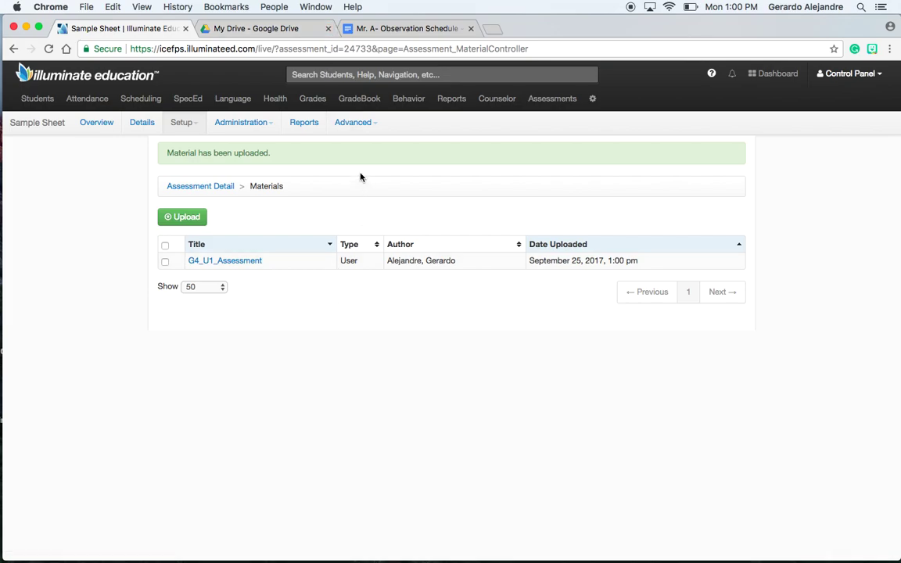
# Open the assessment's Share settings and review the current permissions, the Share With choice and the abilities that can be granted
pyautogui.click(264, 130)
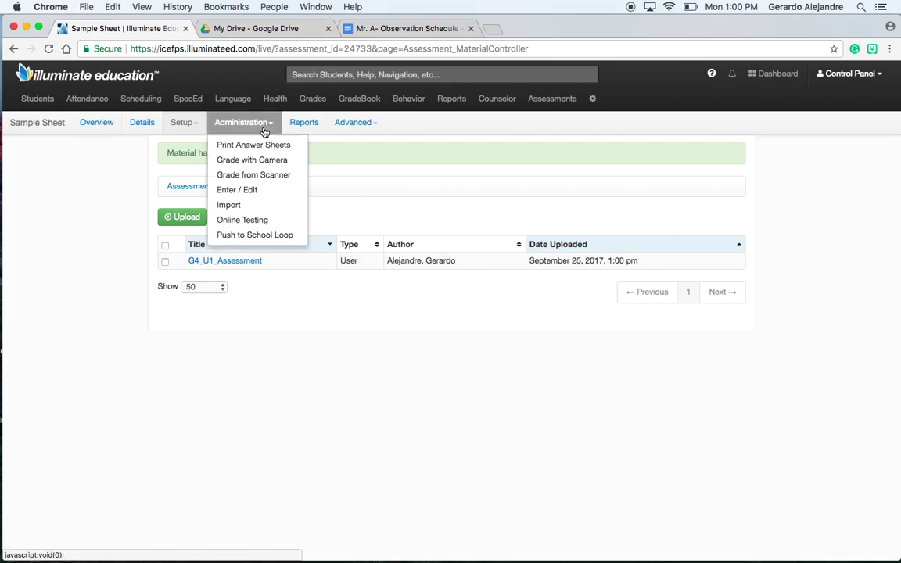
pyautogui.click(189, 129)
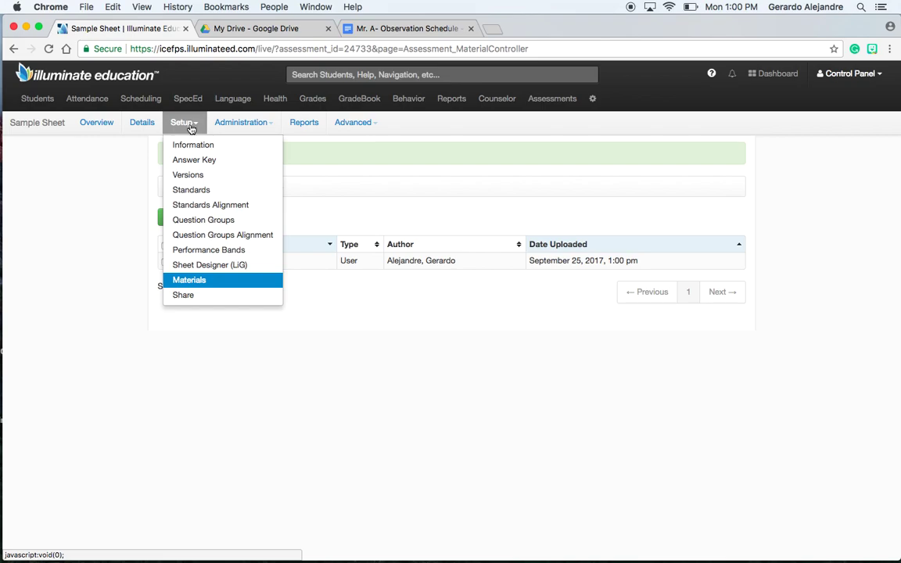
pyautogui.click(199, 297)
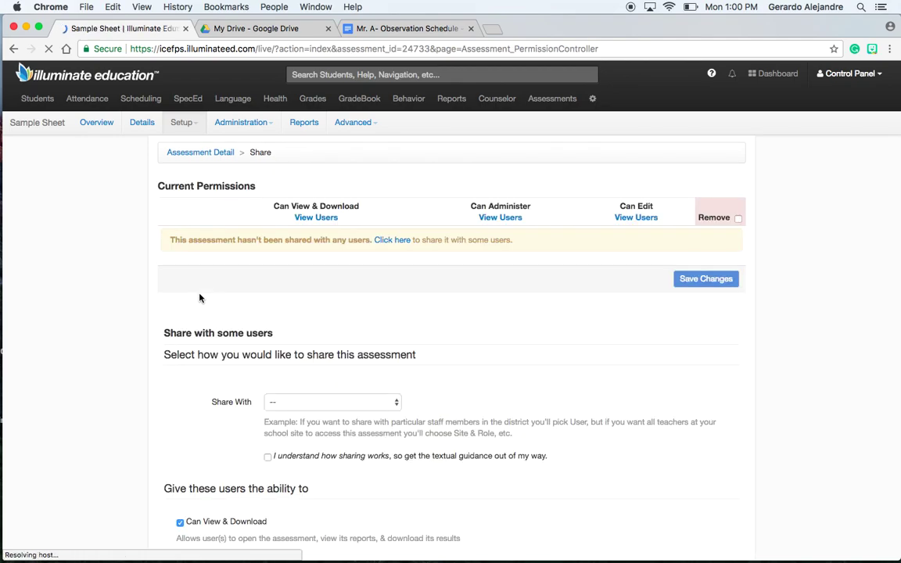
pyautogui.scroll(-2, 381, 294)
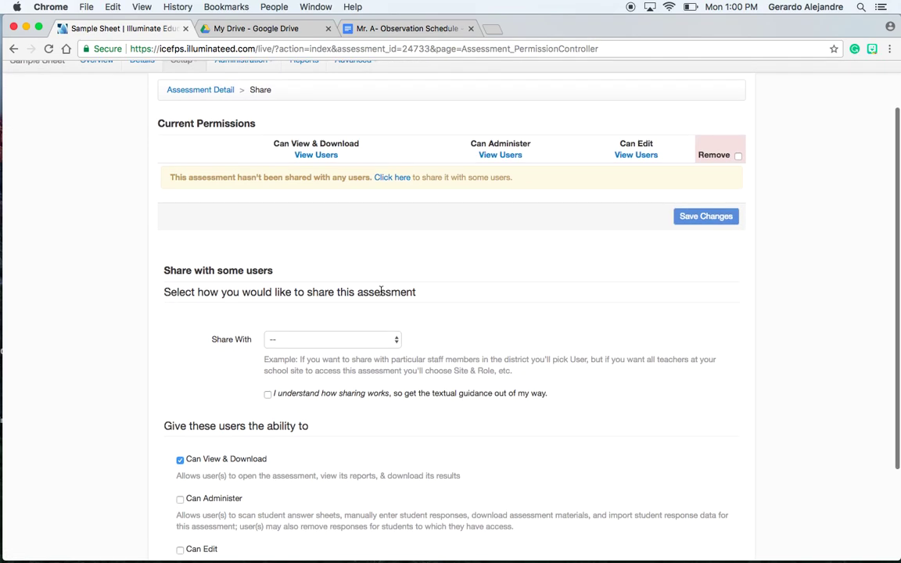
pyautogui.scroll(-1, 381, 292)
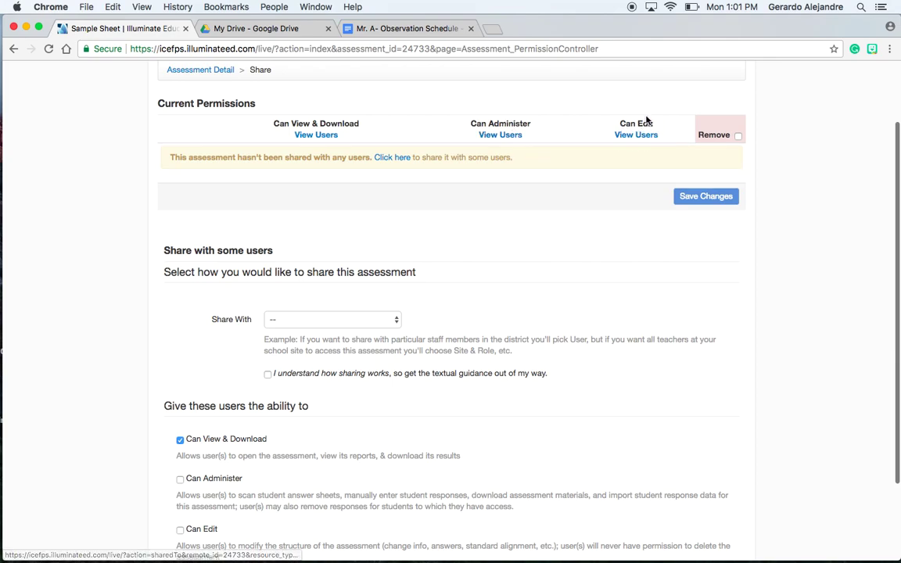
pyautogui.scroll(-3, 511, 233)
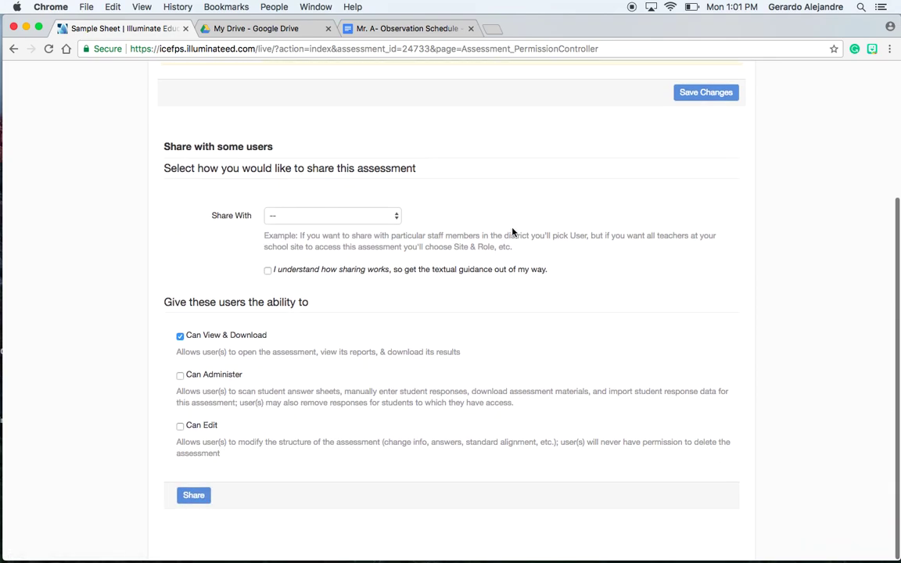
# Set Share With to User and turn on the option that hides the textual sharing guidance
pyautogui.click(397, 221)
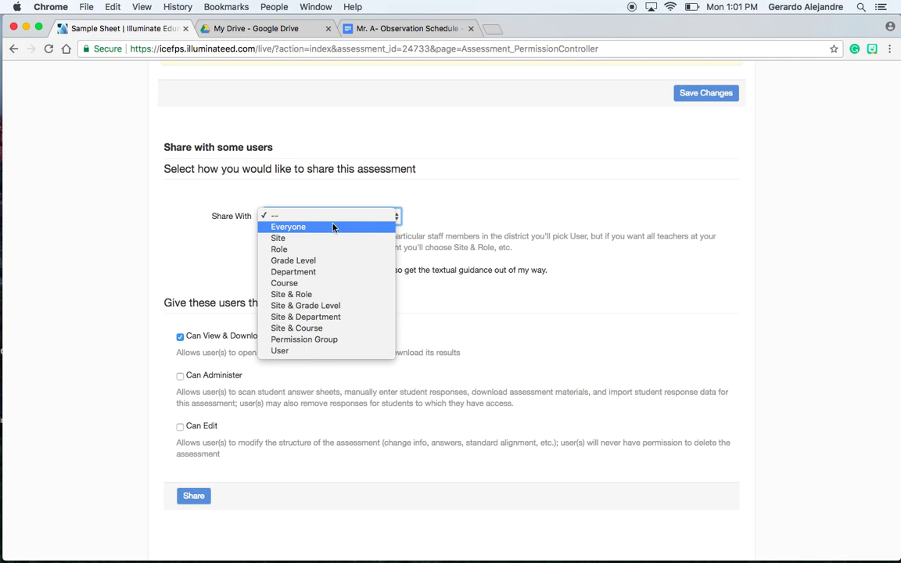
pyautogui.click(317, 352)
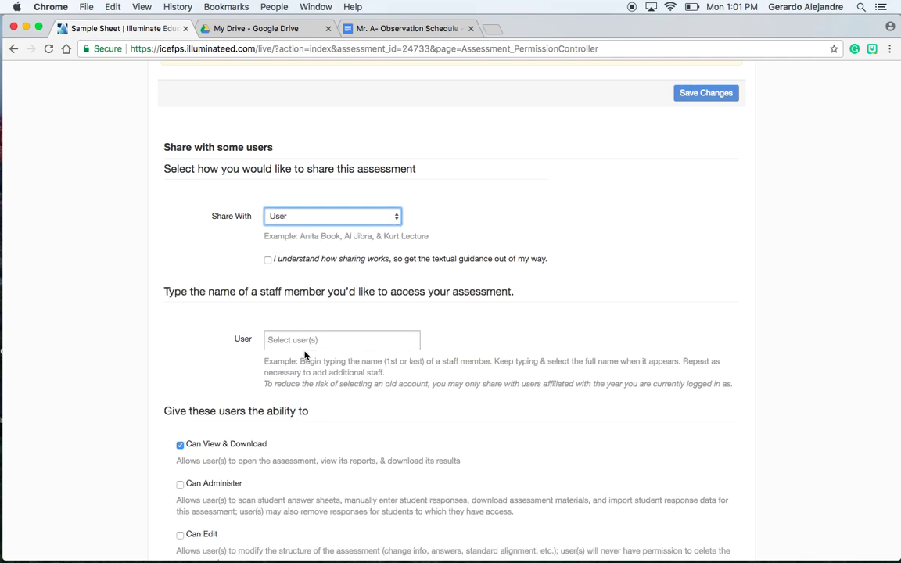
pyautogui.click(268, 261)
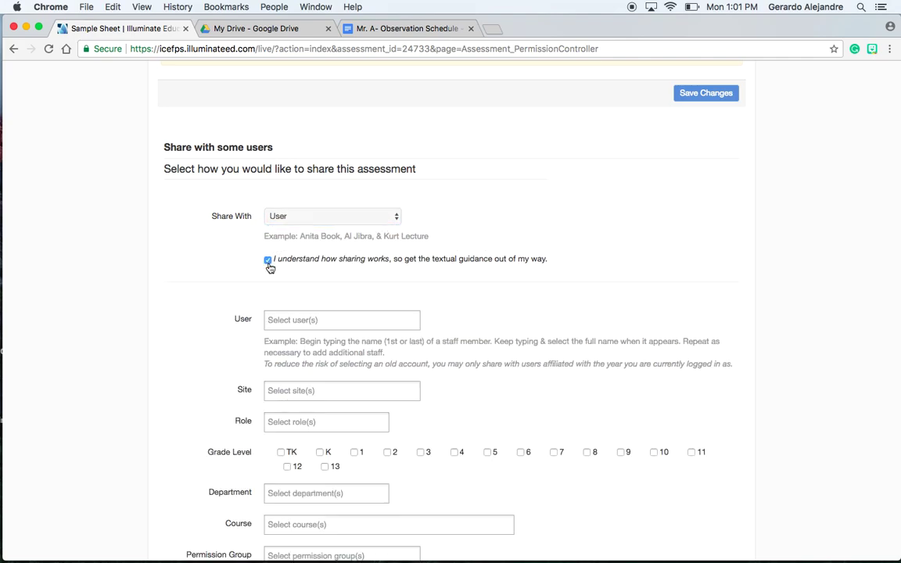
pyautogui.scroll(-4, 346, 280)
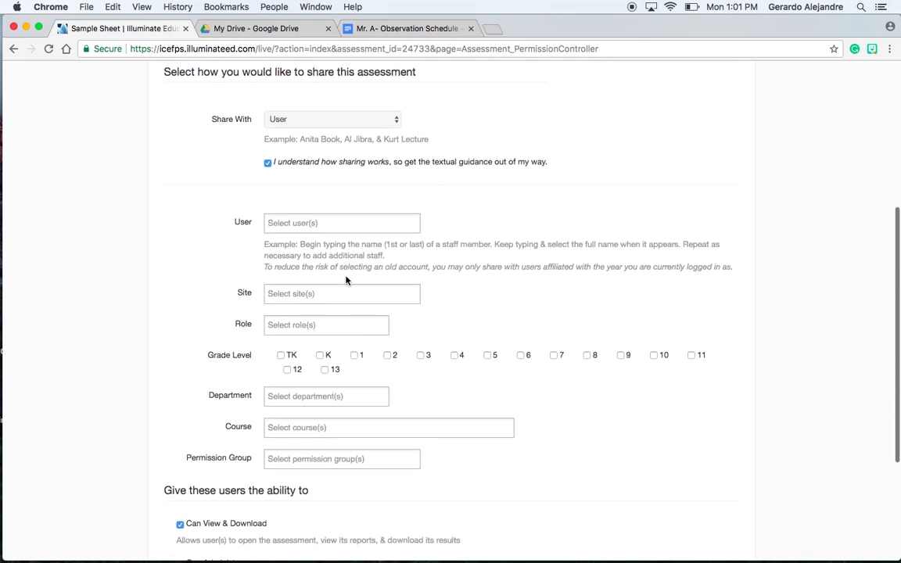
# Add the math specialist to the users the assessment is shared with, searching by first name
pyautogui.click(326, 181)
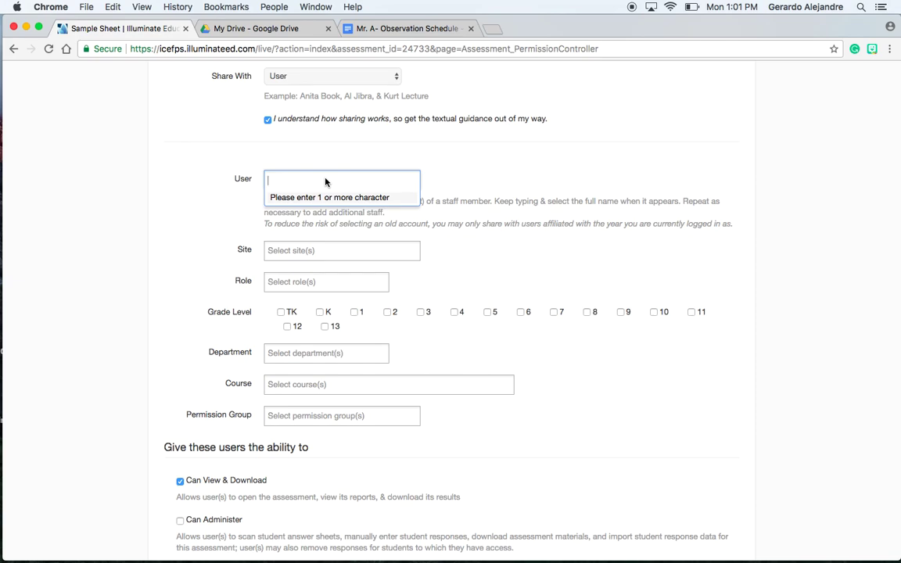
pyautogui.write('ger')
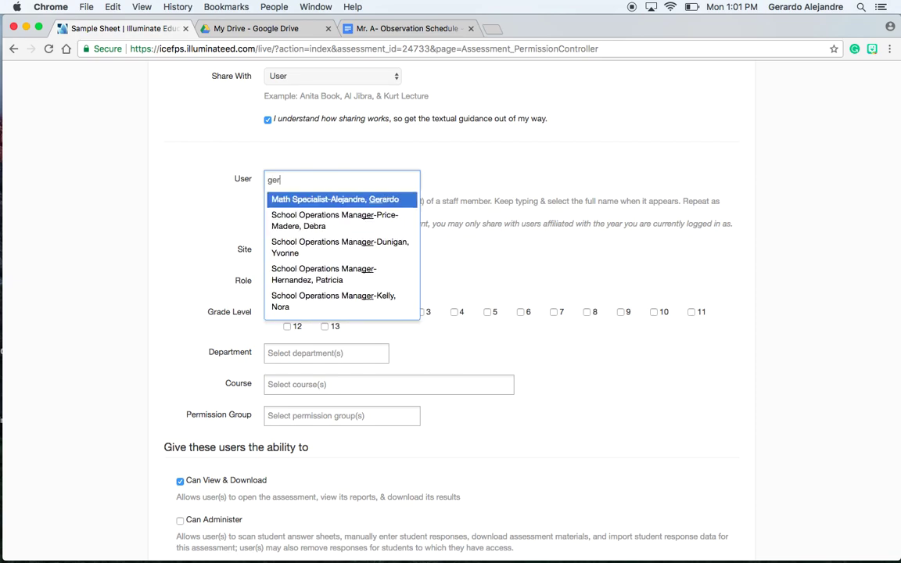
pyautogui.click(352, 198)
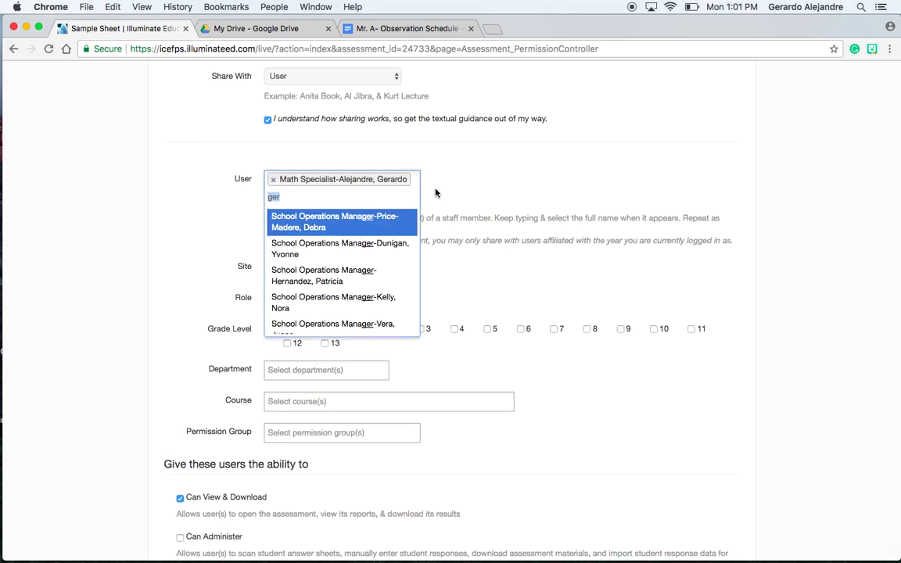
pyautogui.click(456, 177)
# Grant the Can Administer and Can Edit abilities and include grade level 3 in the sharing
pyautogui.scroll(-5, 437, 286)
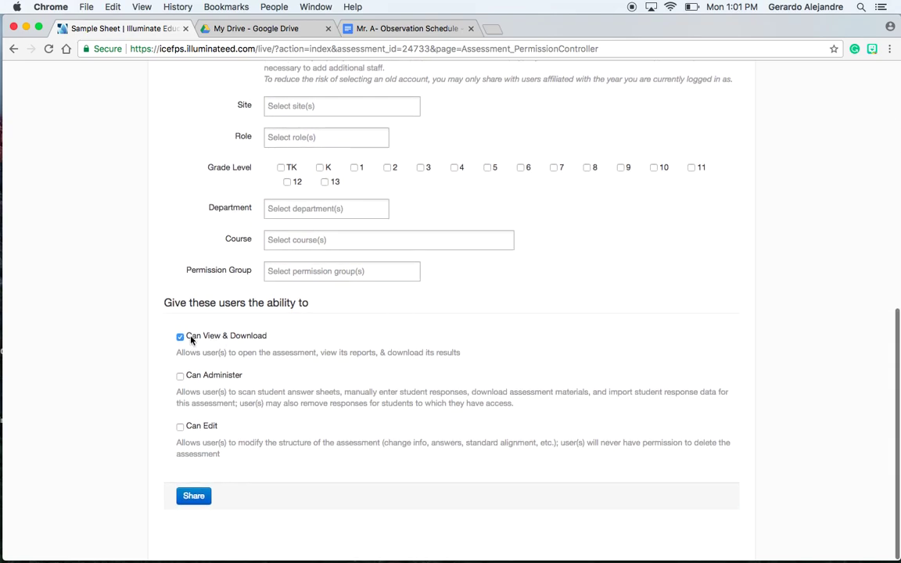
pyautogui.click(180, 376)
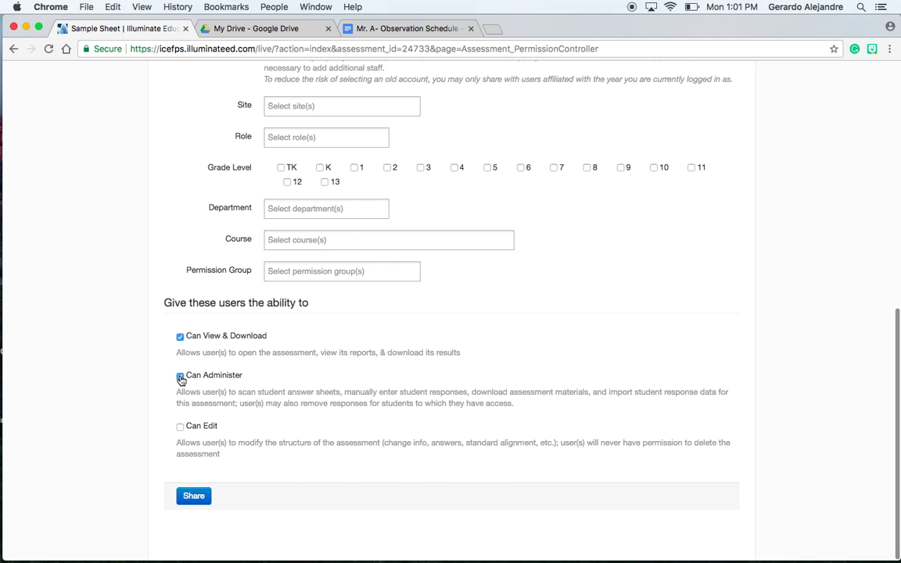
pyautogui.click(179, 427)
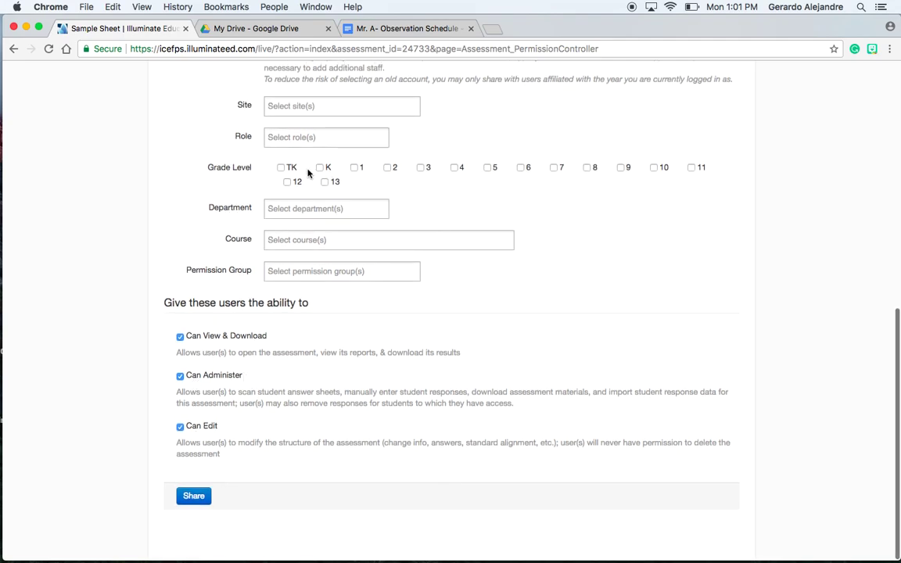
pyautogui.scroll(3, 309, 173)
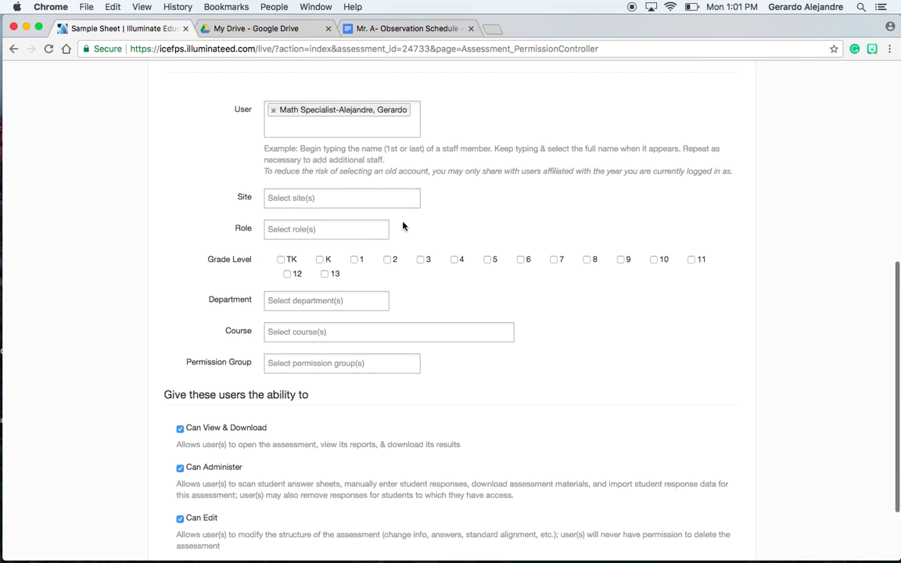
pyautogui.click(422, 260)
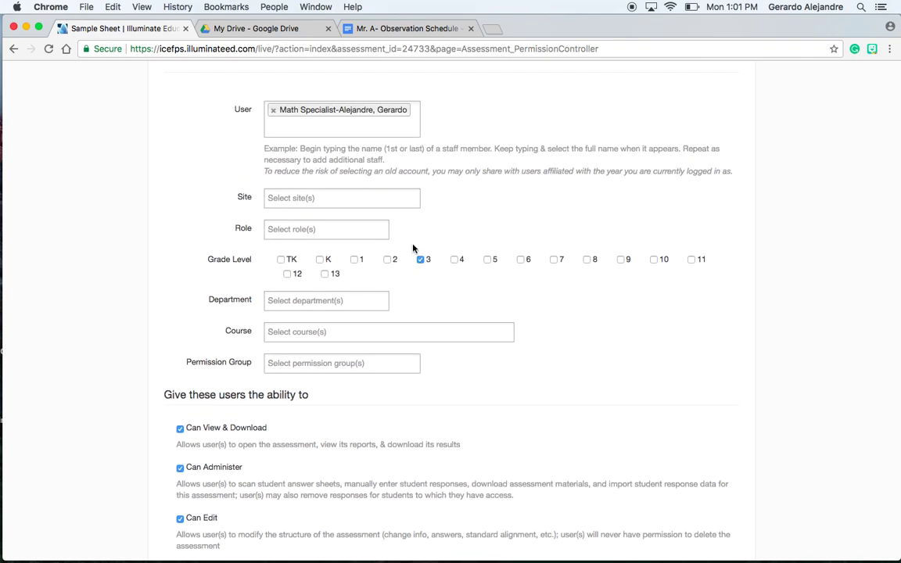
pyautogui.click(308, 131)
pyautogui.write('ger')
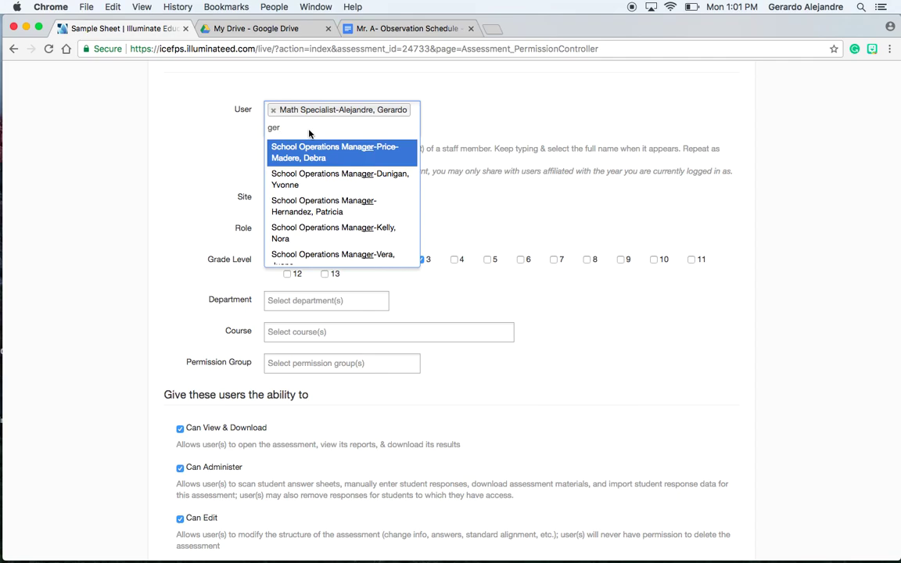
pyautogui.press('BackSpace')
pyautogui.press('BackSpace')
pyautogui.press('BackSpace')
pyautogui.press('Escape')
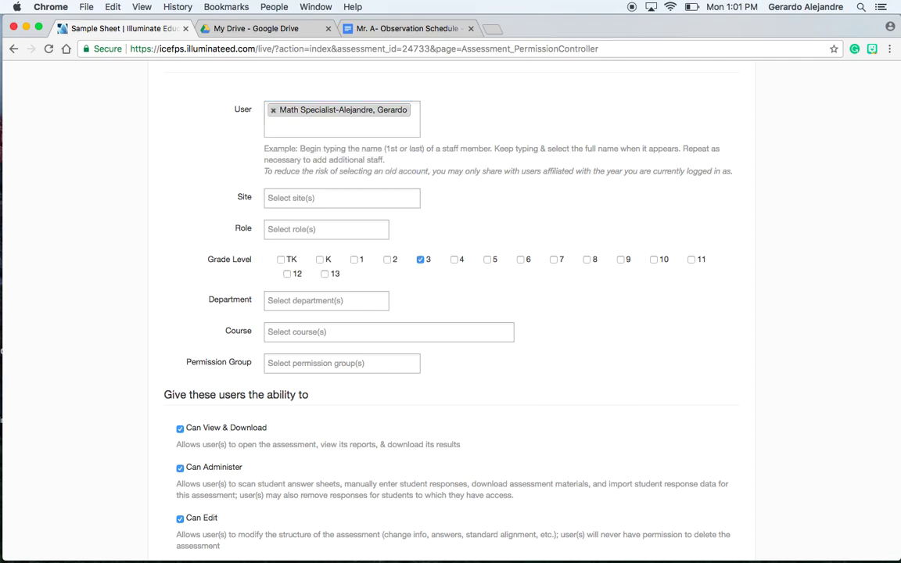
# Add three teachers to the users the assessment is shared with, searching for each by last name
pyautogui.write('short')
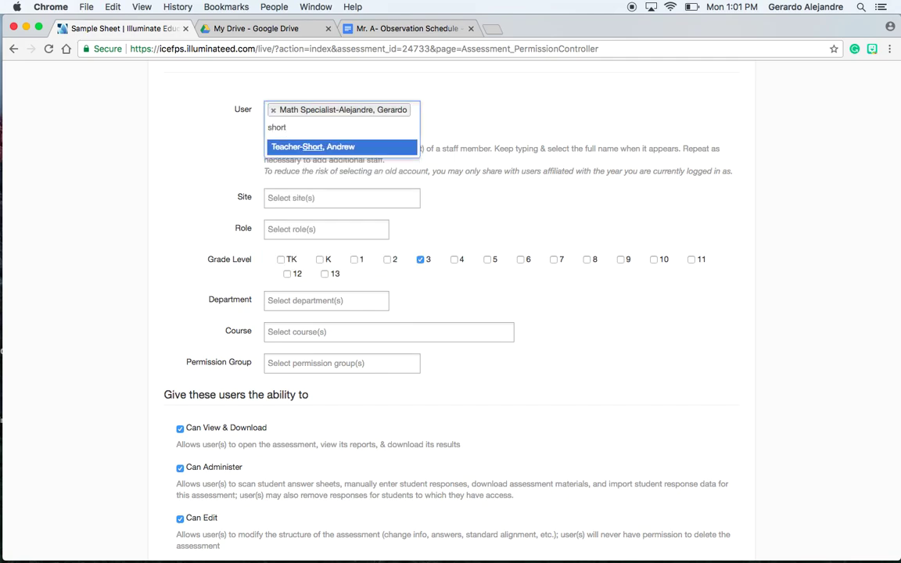
pyautogui.press('Return')
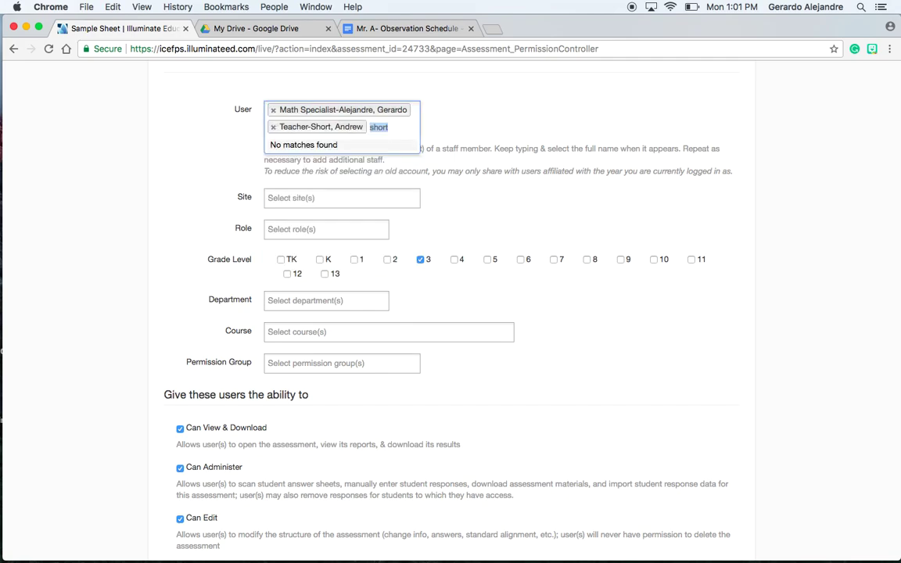
pyautogui.write('pe')
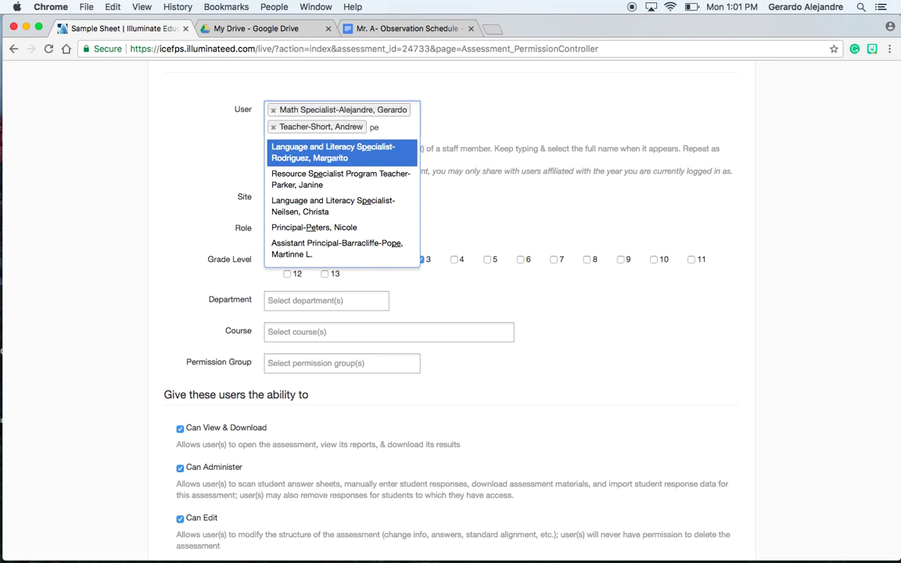
pyautogui.write('p')
pyautogui.press('Return')
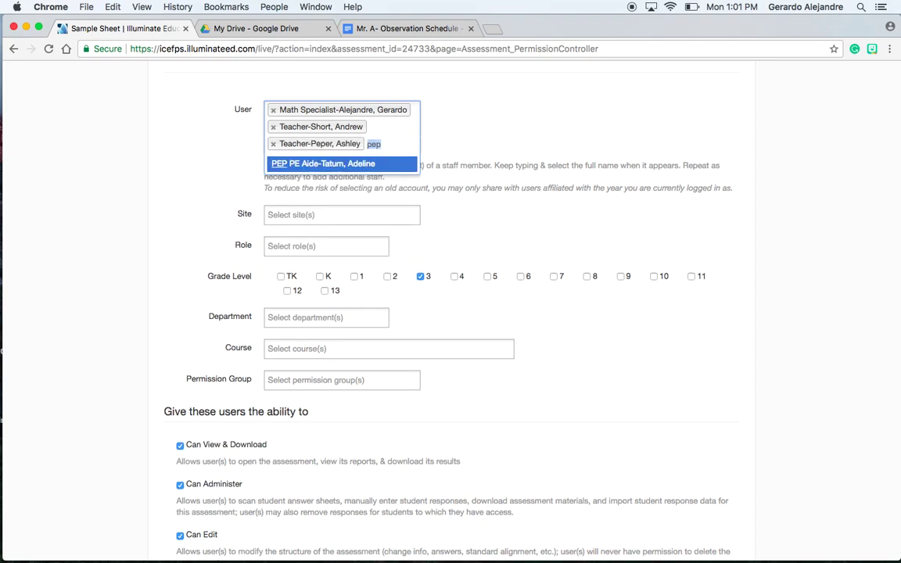
pyautogui.write('nu')
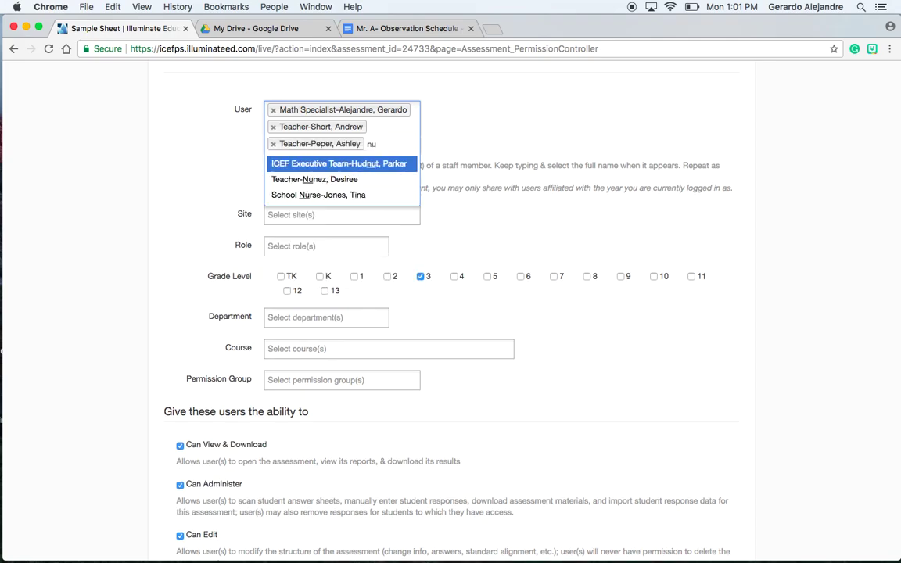
pyautogui.press('Down')
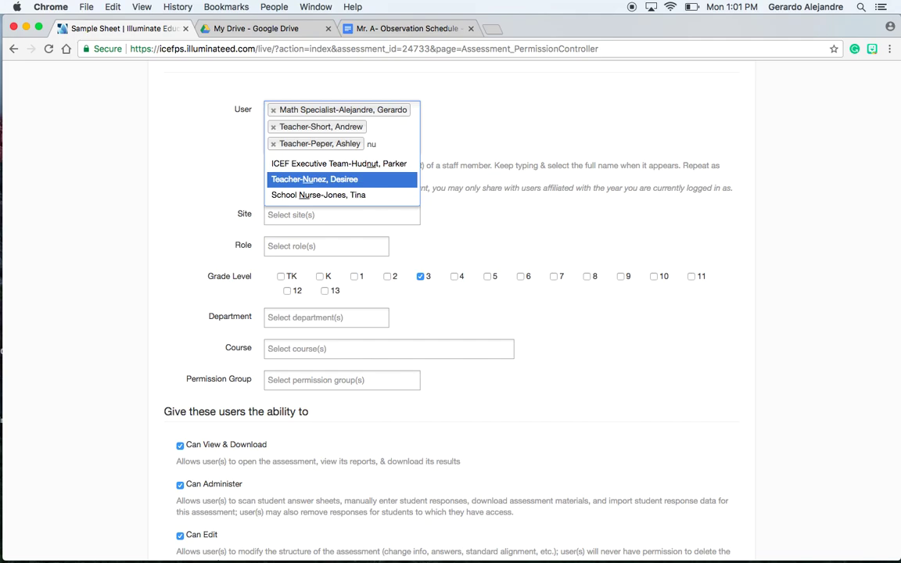
pyautogui.press('Return')
pyautogui.click(496, 153)
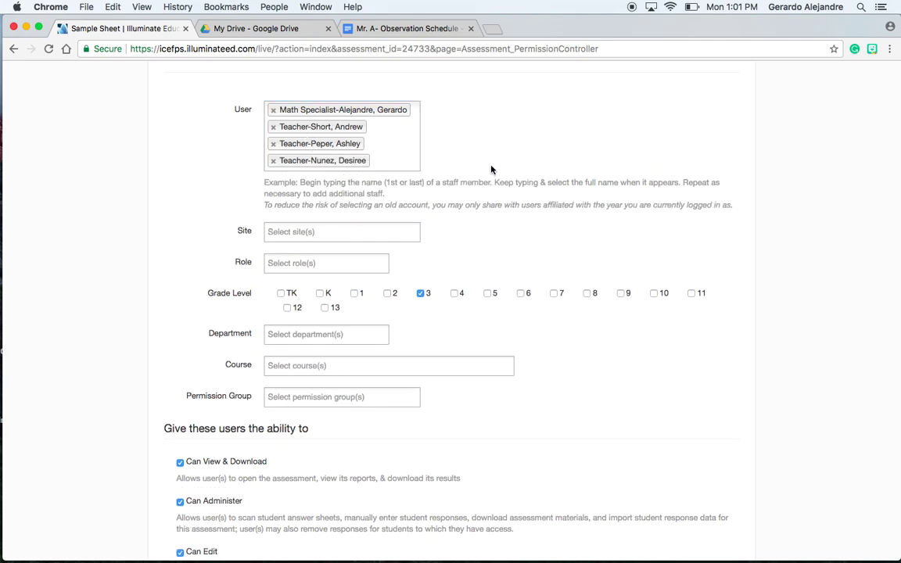
# Share the assessment with the chosen users and grade level, and review the Current Permissions list
pyautogui.scroll(-3, 467, 260)
pyautogui.click(194, 497)
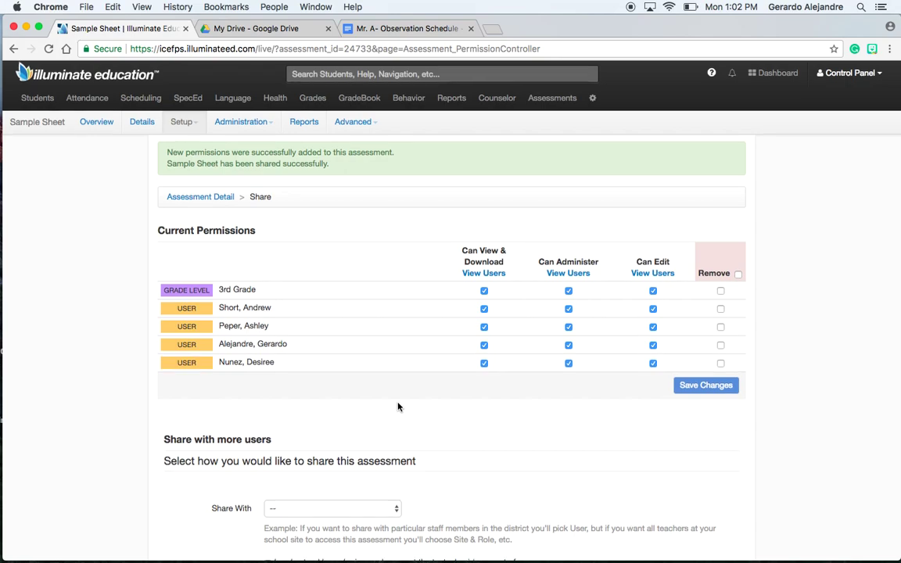
pyautogui.scroll(-3, 397, 406)
pyautogui.scroll(-1, 398, 407)
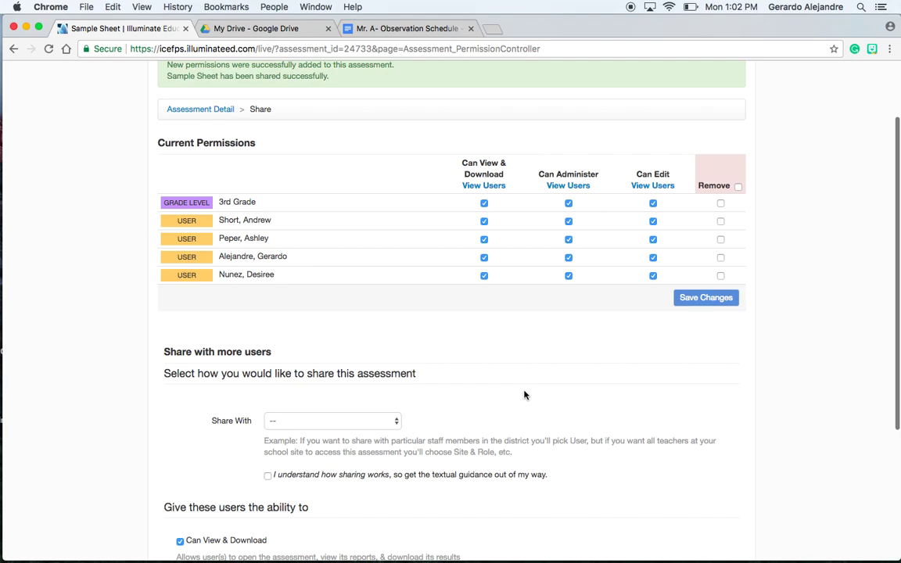
pyautogui.scroll(-5, 525, 394)
pyautogui.scroll(7, 525, 394)
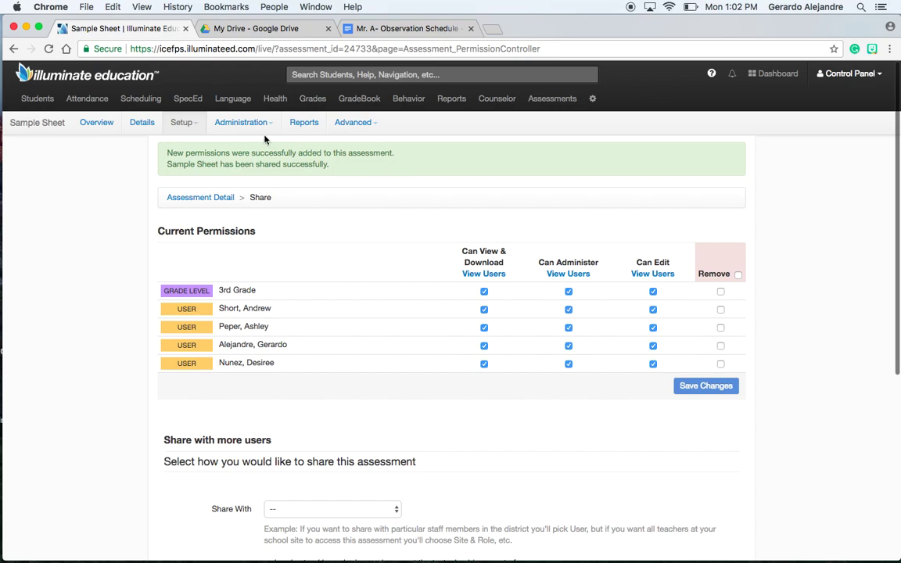
# Open Print Answer Sheets for the assessment and filter the pre-slugged sheets to one of the newly added teachers
pyautogui.click(194, 125)
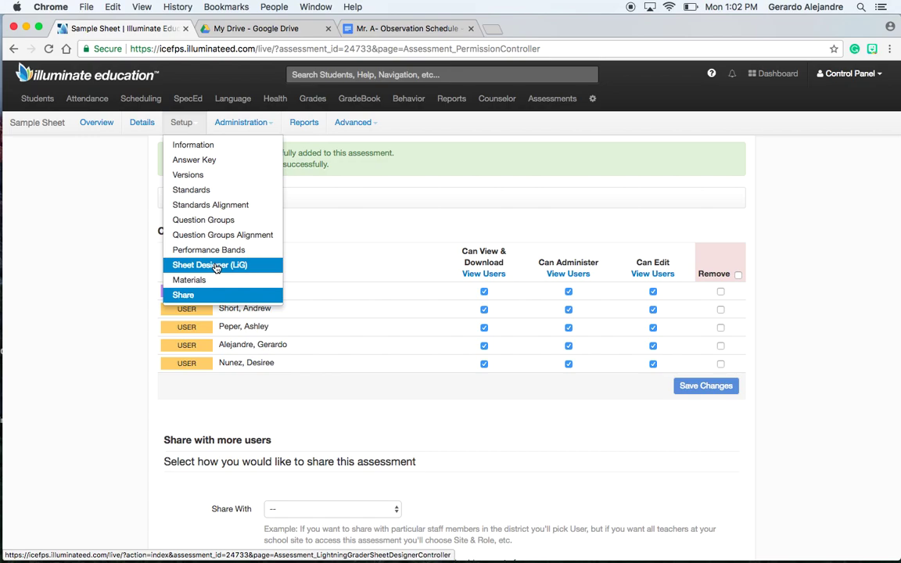
pyautogui.click(256, 128)
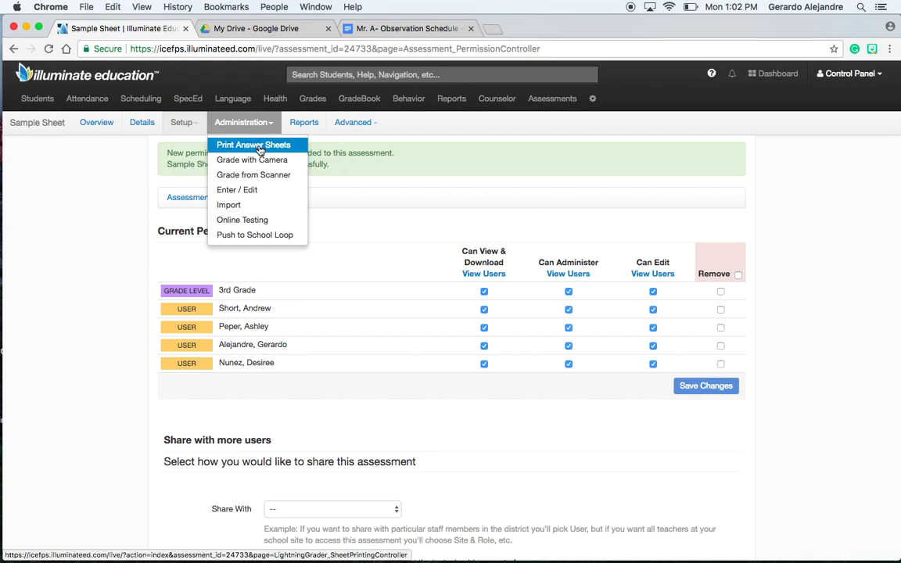
pyautogui.click(260, 150)
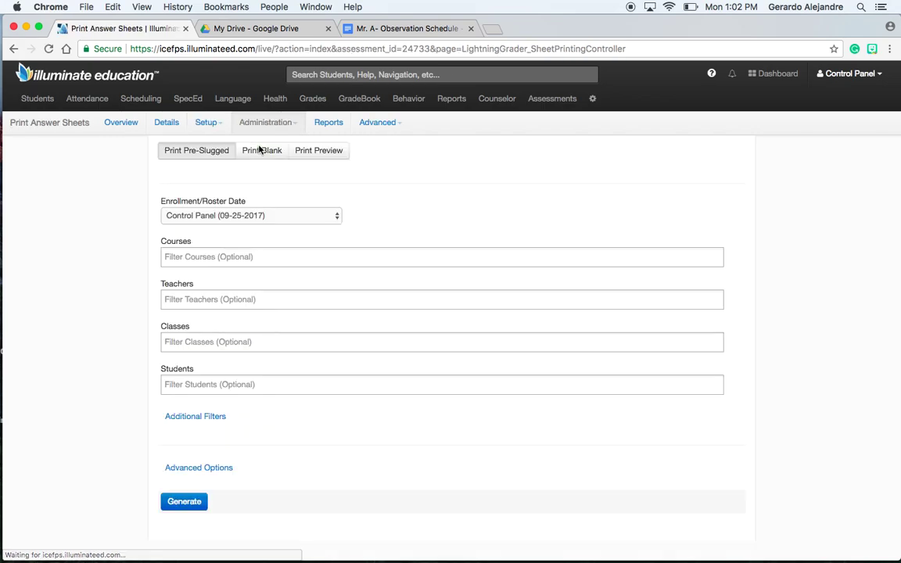
pyautogui.click(219, 299)
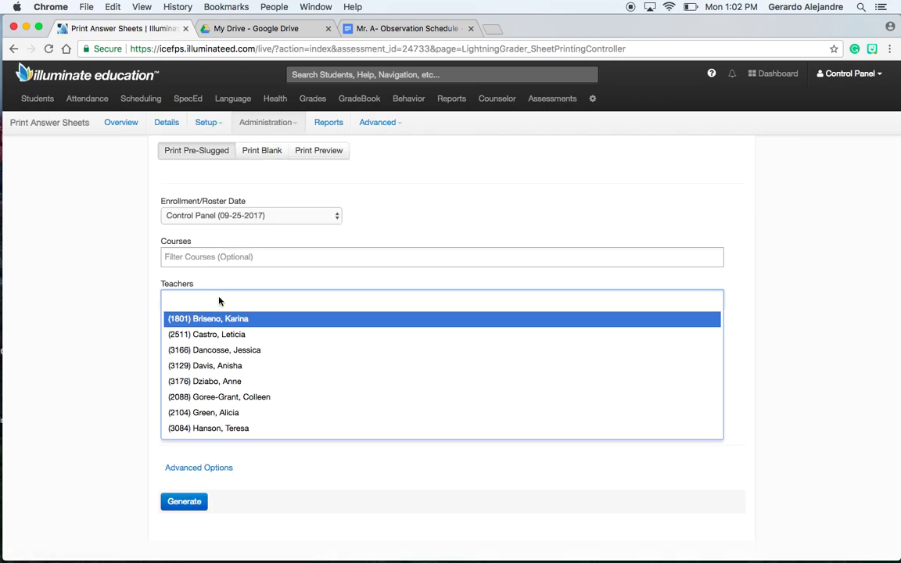
pyautogui.write('peper')
pyautogui.press('Return')
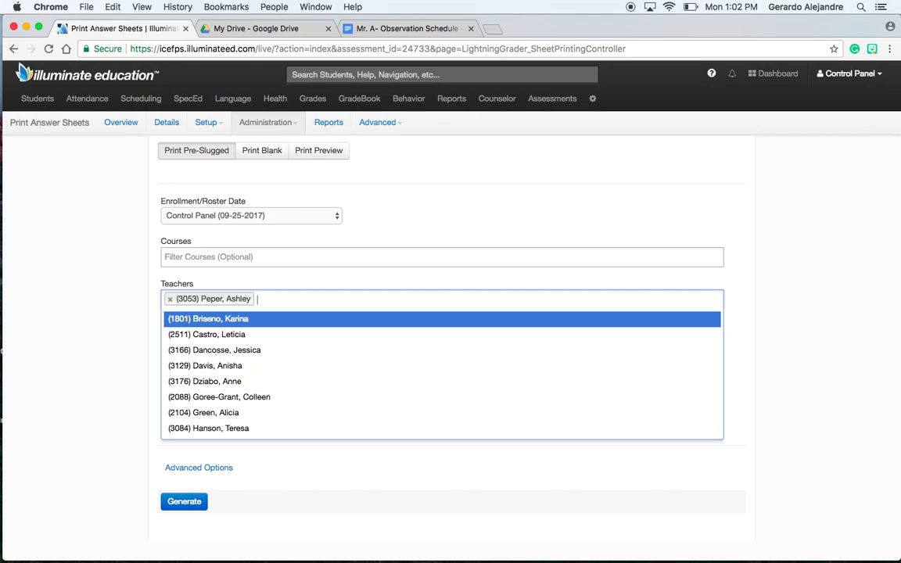
pyautogui.click(100, 436)
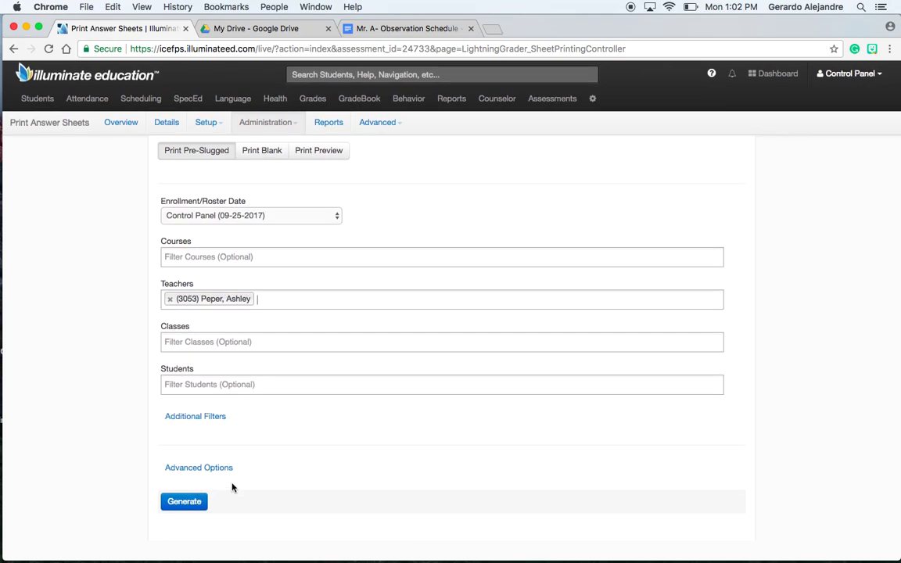
# Generate the pre-slugged answer sheets, look through the downloaded prefilled (8).pdf and close it
pyautogui.click(195, 502)
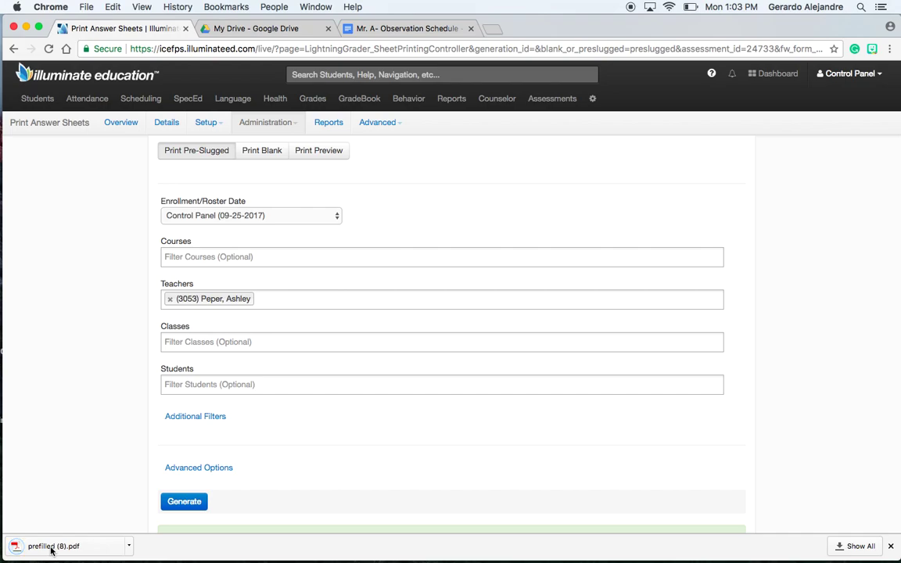
pyautogui.click(51, 547)
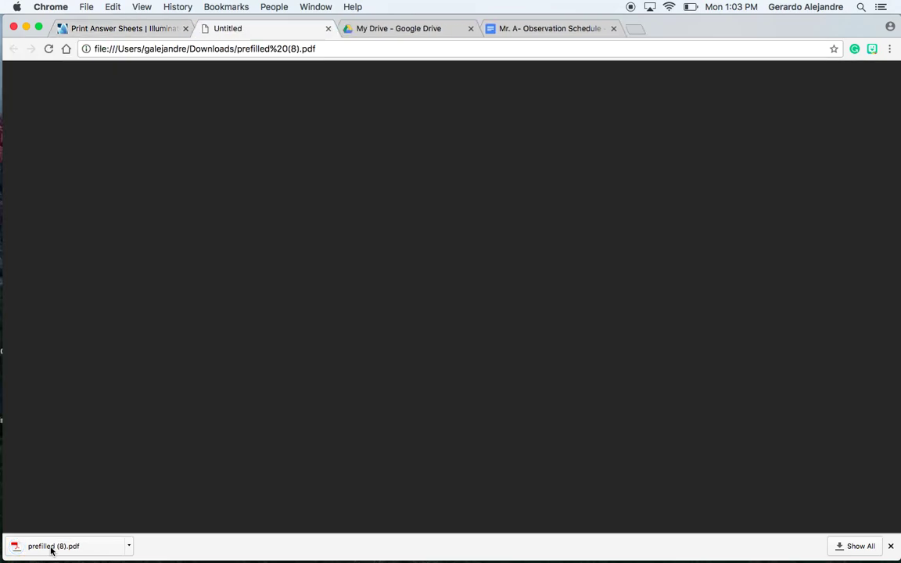
pyautogui.scroll(-3, 489, 352)
pyautogui.scroll(-4, 489, 354)
pyautogui.scroll(10, 489, 354)
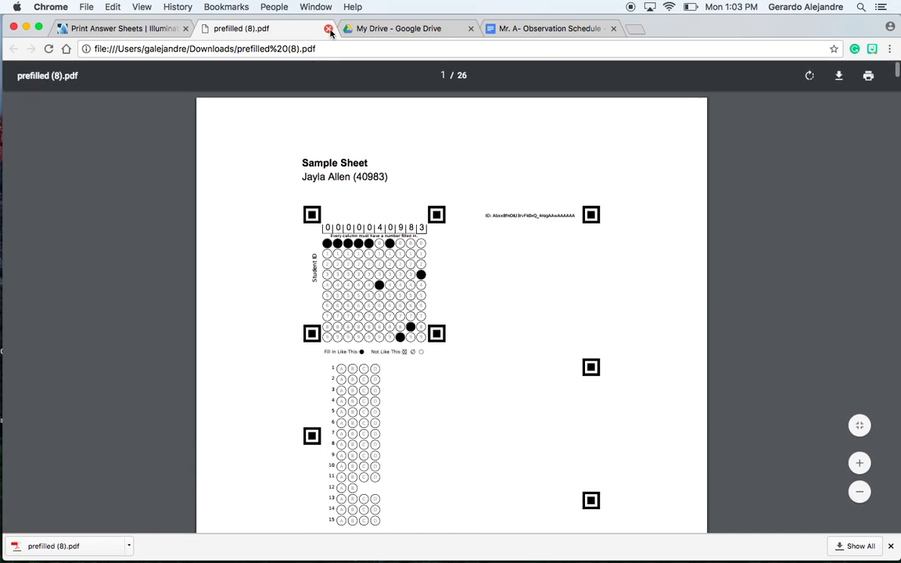
pyautogui.click(328, 29)
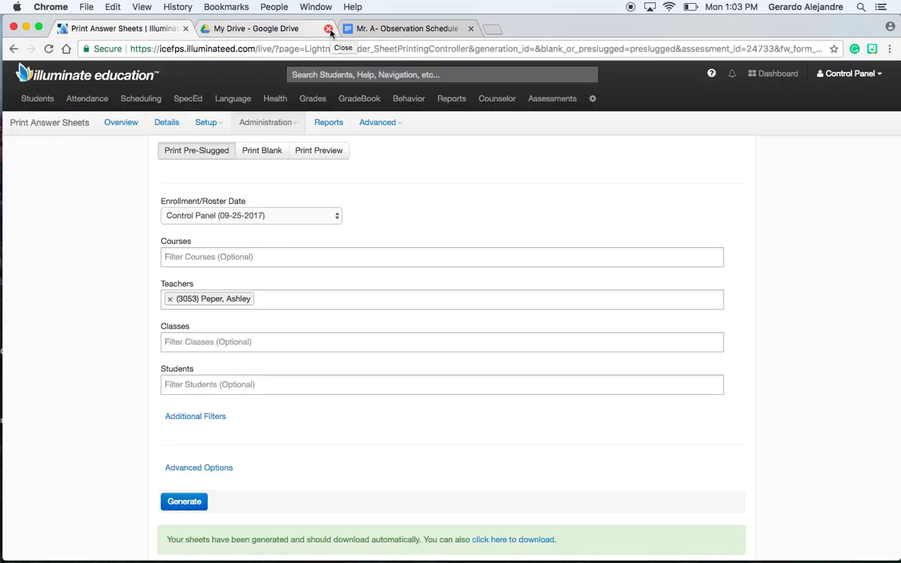